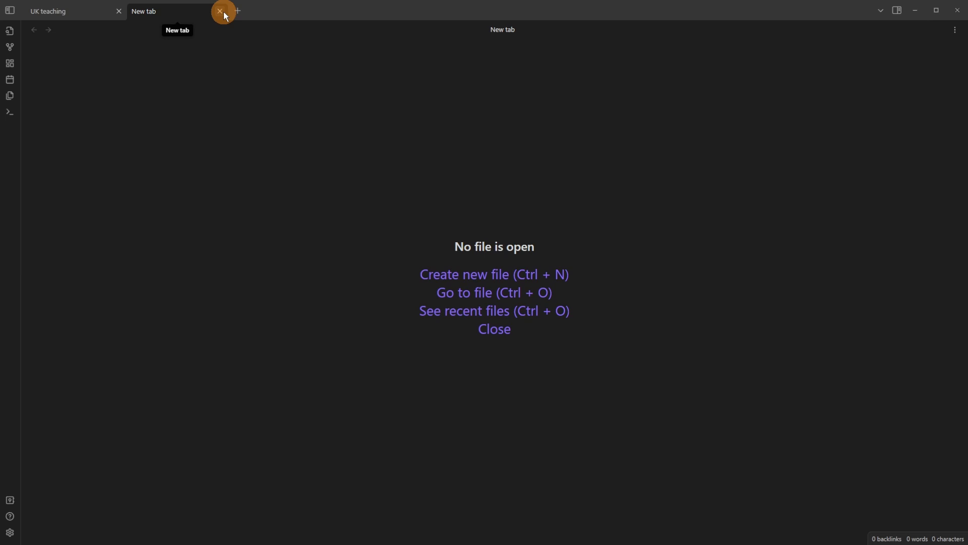
- Examine the in-text citations, footnote references and bibliography in the exported UK teaching Word document
{"action": "left_click", "coordinate": [497, 256]}
{"action": "left_click", "coordinate": [348, 198]}
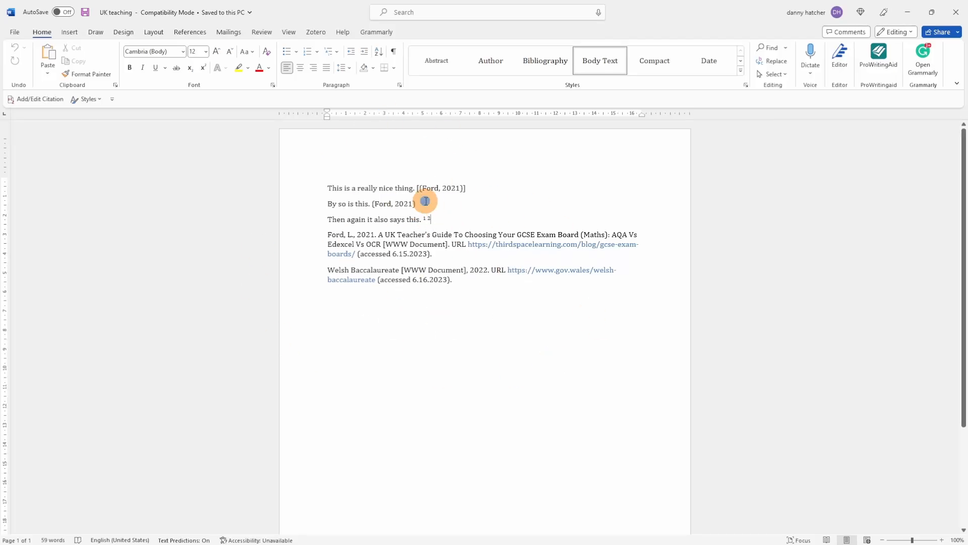
{"action": "left_click", "coordinate": [383, 204]}
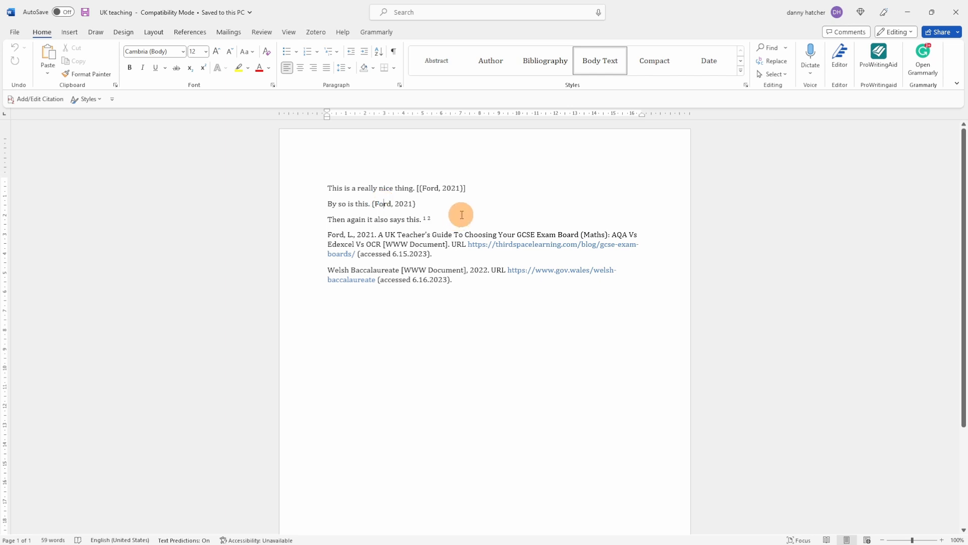
{"action": "left_click", "coordinate": [424, 188]}
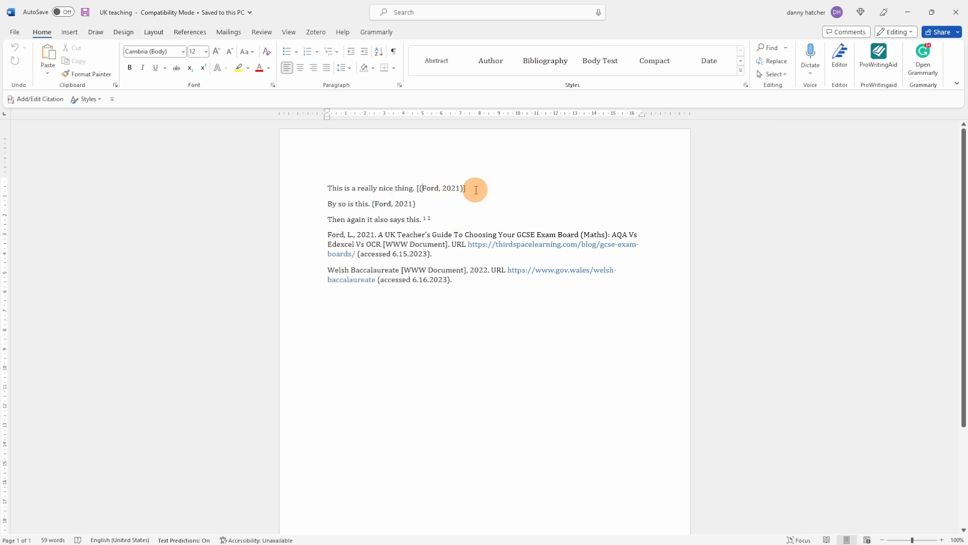
{"action": "left_click", "coordinate": [351, 269]}
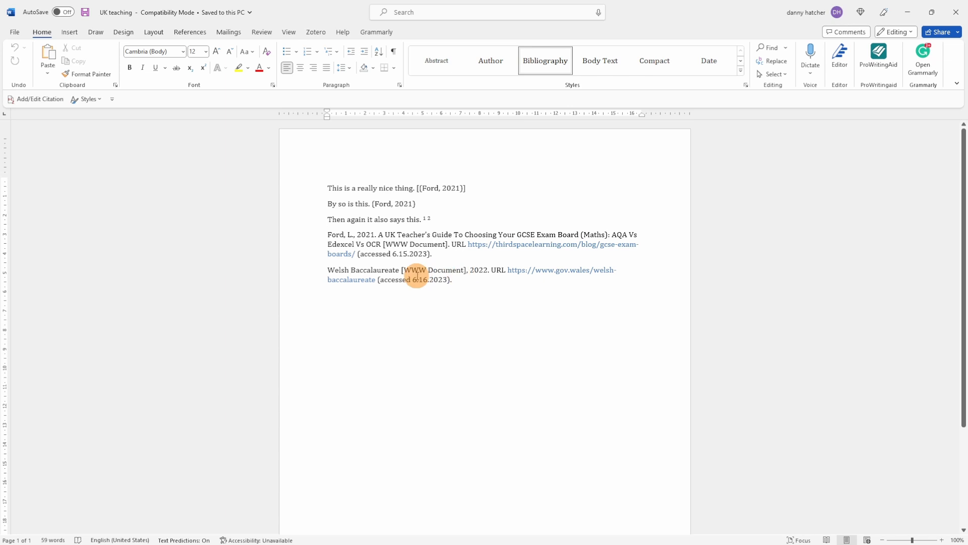
{"action": "left_click", "coordinate": [430, 220]}
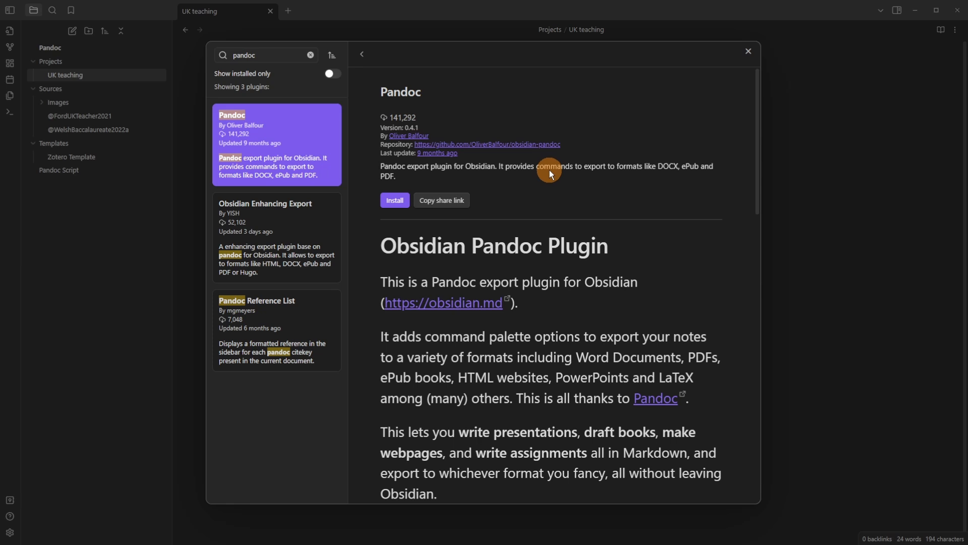
- Review the Zotero Integration plugin's import format, including its output path, image output path, template file and image settings
{"action": "key", "text": "Escape"}
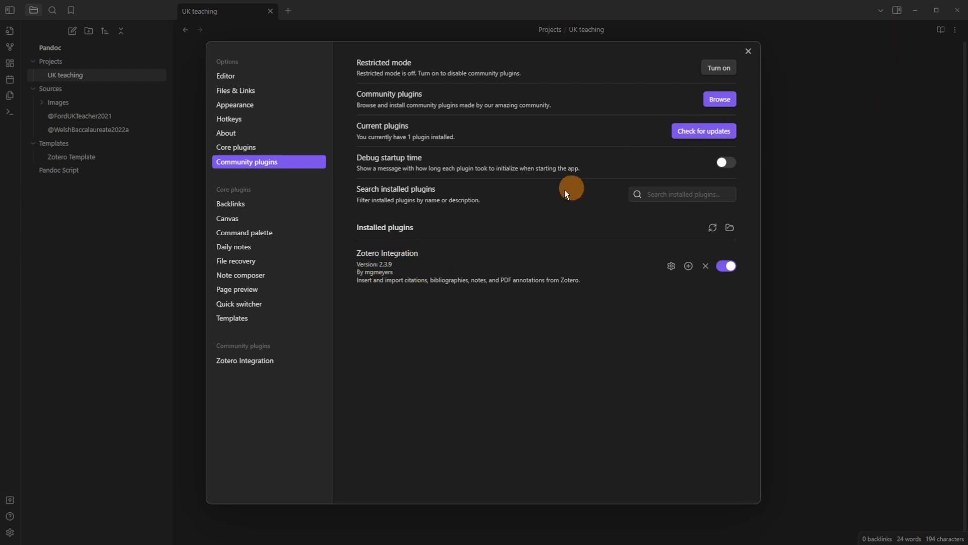
{"action": "left_click", "coordinate": [252, 360]}
{"action": "scroll", "coordinate": [501, 199], "scroll_direction": "down", "scroll_amount": 7}
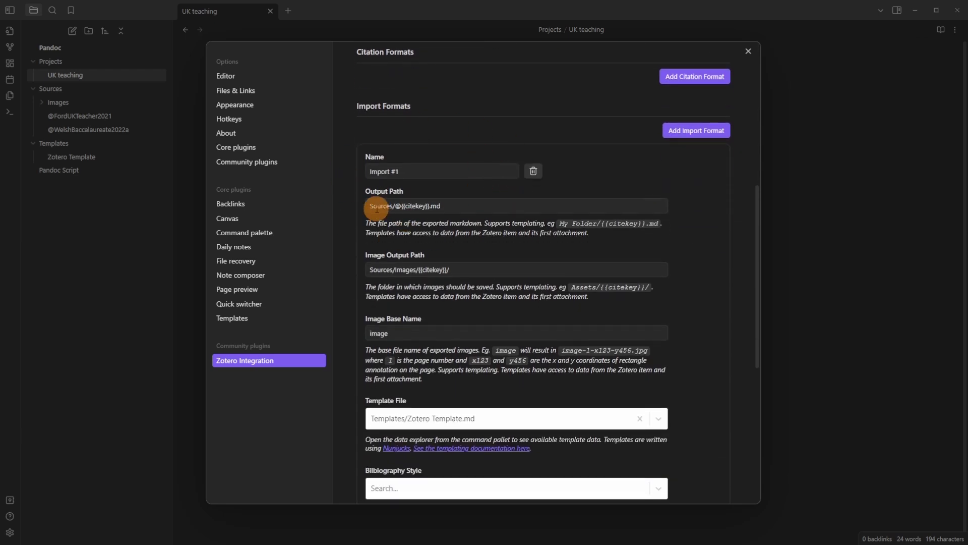
{"action": "left_click", "coordinate": [376, 208]}
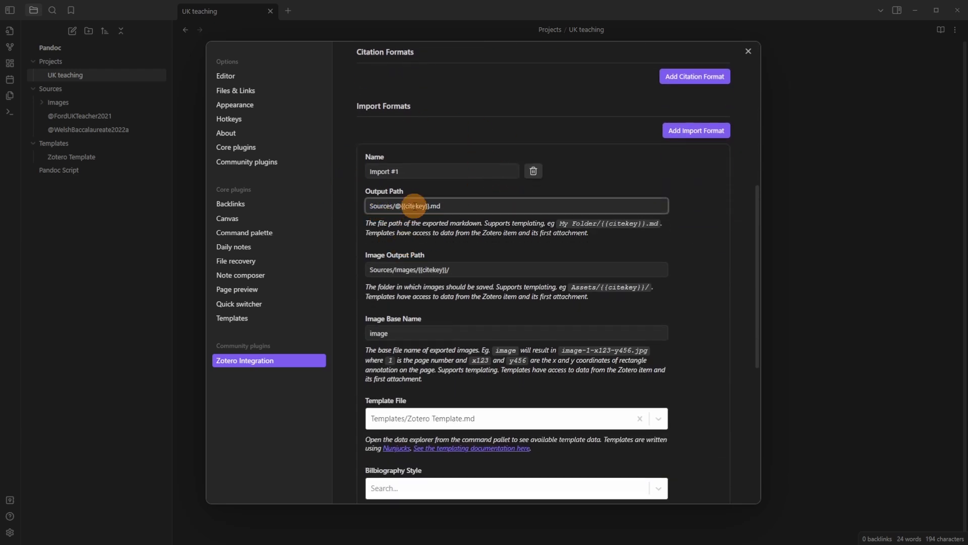
{"action": "left_click", "coordinate": [383, 269]}
{"action": "left_click", "coordinate": [406, 269]}
{"action": "left_click", "coordinate": [434, 271]}
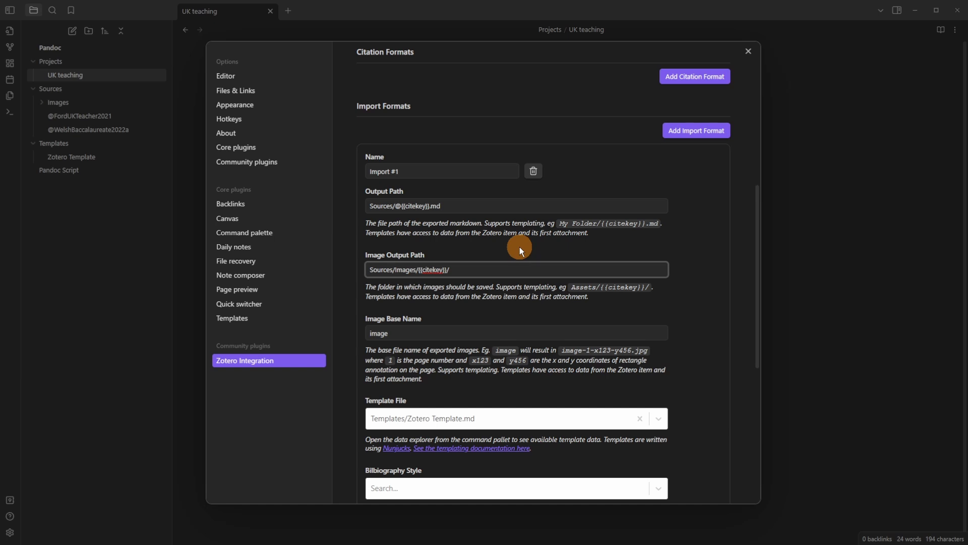
{"action": "scroll", "coordinate": [515, 250], "scroll_direction": "down", "scroll_amount": 2}
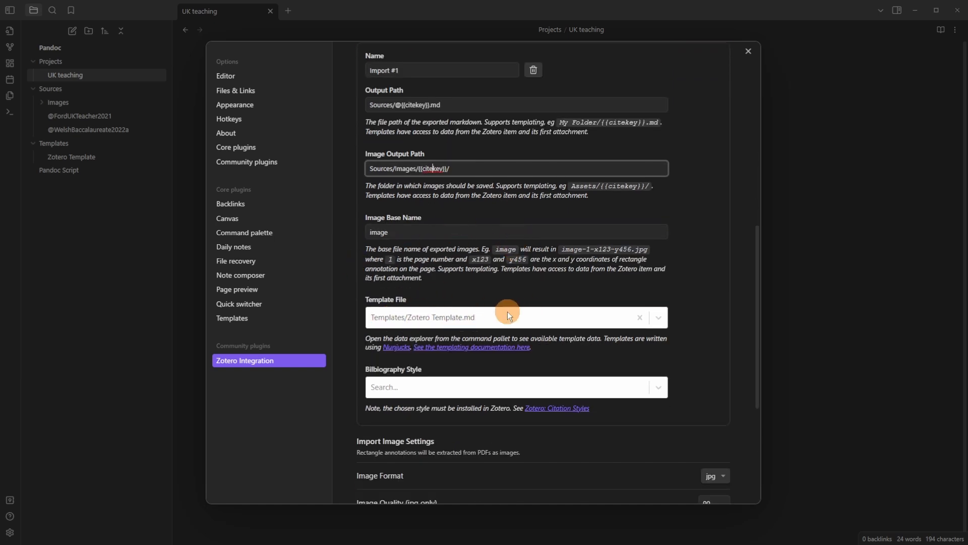
{"action": "scroll", "coordinate": [507, 311], "scroll_direction": "down", "scroll_amount": 5}
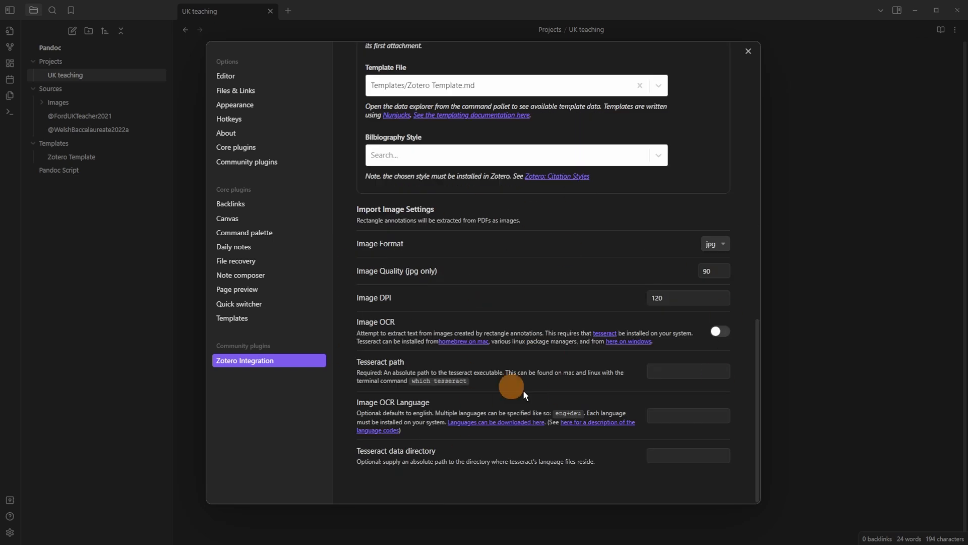
{"action": "key", "text": "Escape"}
- Open the Zotero Template note and review its metadata fields and annotation loop
{"action": "left_click", "coordinate": [120, 157]}
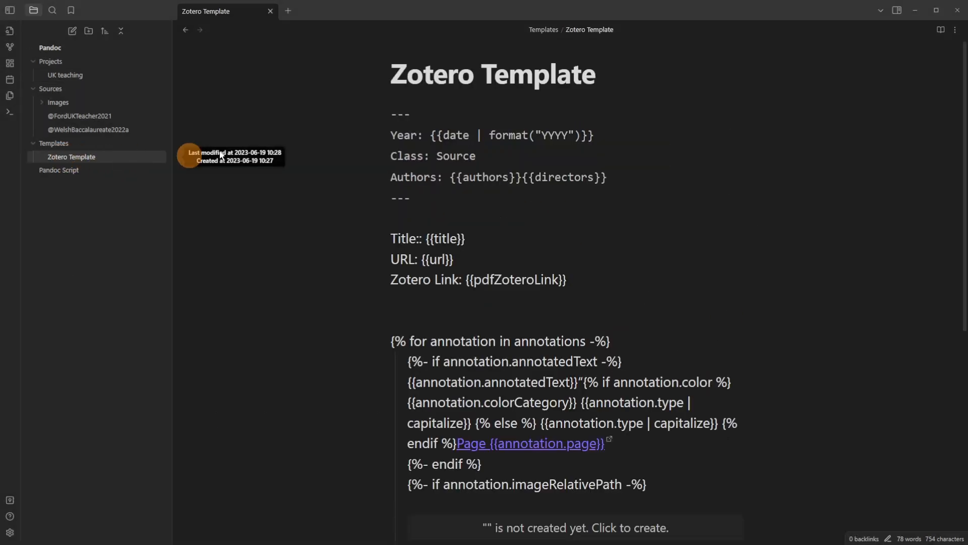
{"action": "scroll", "coordinate": [472, 277], "scroll_direction": "down", "scroll_amount": 6}
{"action": "scroll", "coordinate": [475, 279], "scroll_direction": "up", "scroll_amount": 6}
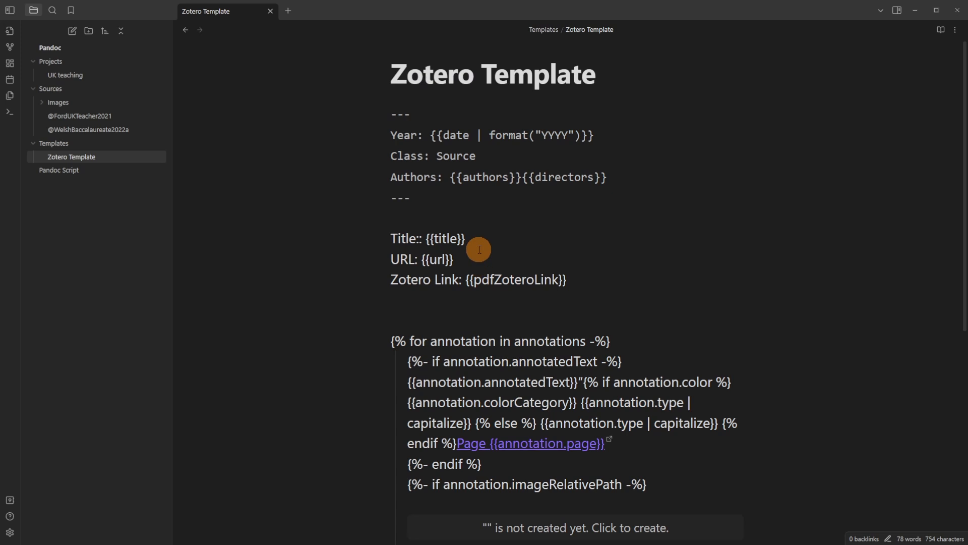
{"action": "scroll", "coordinate": [485, 280], "scroll_direction": "down", "scroll_amount": 3}
{"action": "scroll", "coordinate": [519, 279], "scroll_direction": "down", "scroll_amount": 1}
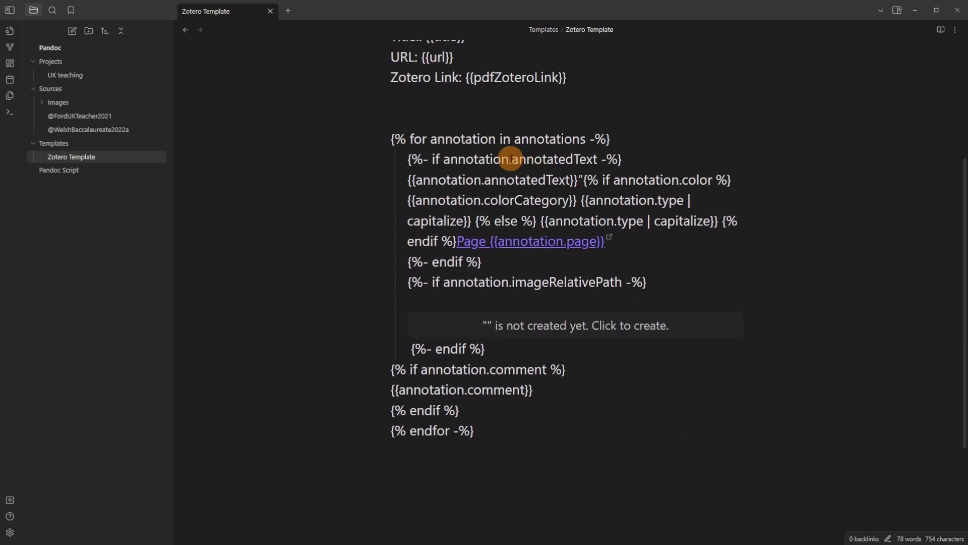
{"action": "scroll", "coordinate": [485, 201], "scroll_direction": "up", "scroll_amount": 4}
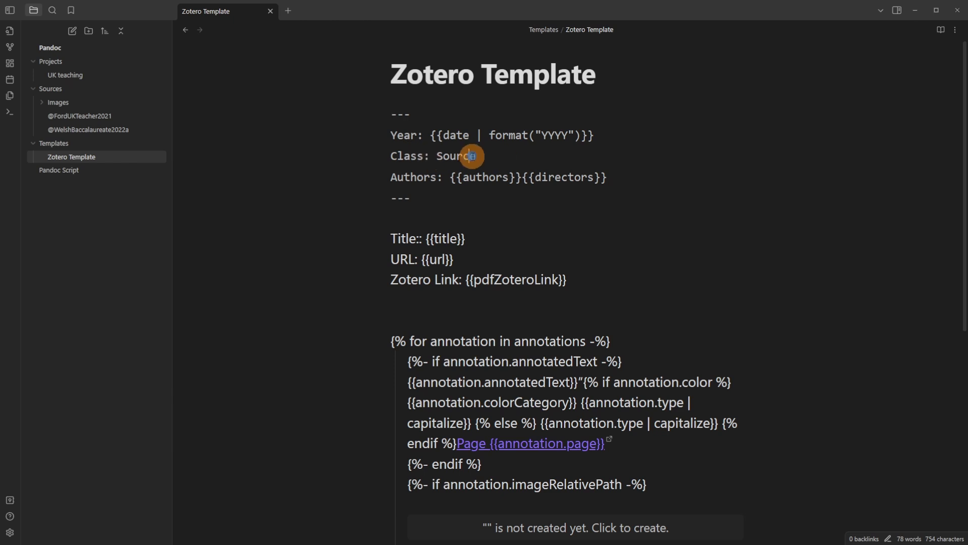
{"action": "left_click", "coordinate": [404, 177]}
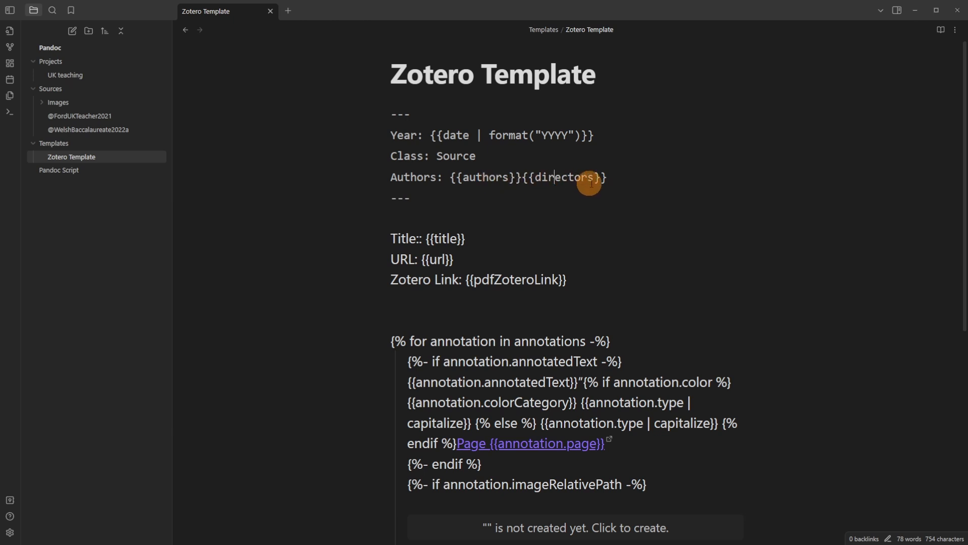
{"action": "left_click", "coordinate": [557, 177]}
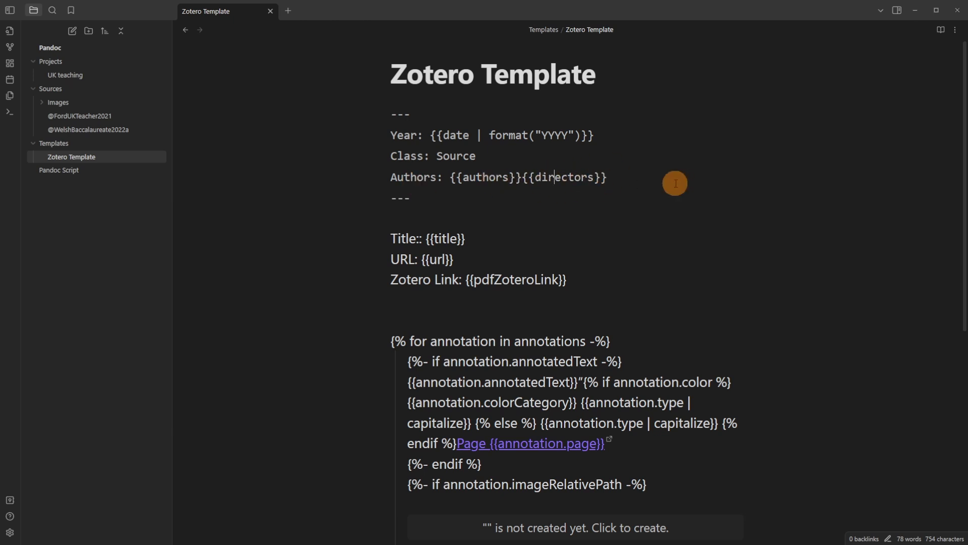
{"action": "left_click", "coordinate": [108, 119]}
{"action": "left_click", "coordinate": [104, 130]}
{"action": "left_click", "coordinate": [80, 117]}
{"action": "left_click", "coordinate": [88, 130]}
{"action": "scroll", "coordinate": [487, 238], "scroll_direction": "down", "scroll_amount": 15}
{"action": "scroll", "coordinate": [488, 245], "scroll_direction": "up", "scroll_amount": 15}
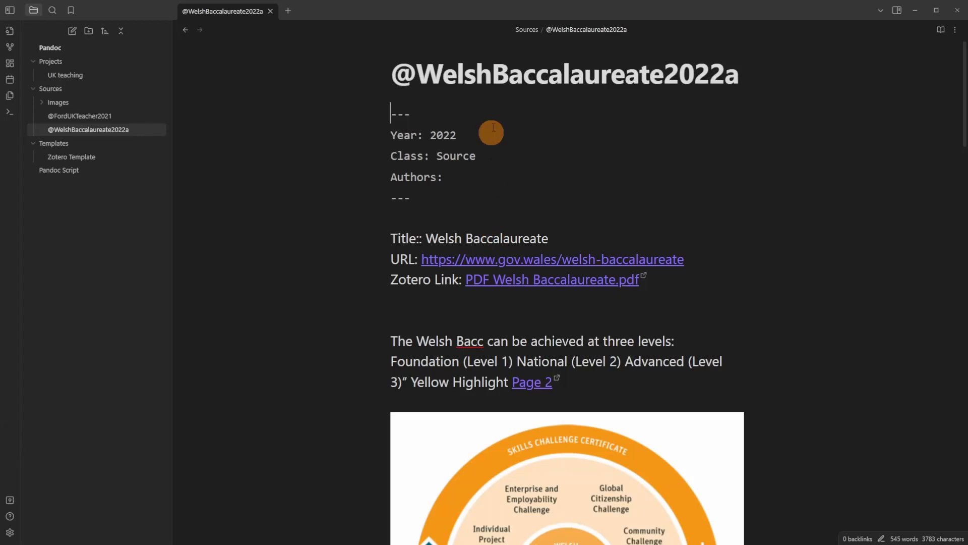
{"action": "left_click", "coordinate": [101, 117]}
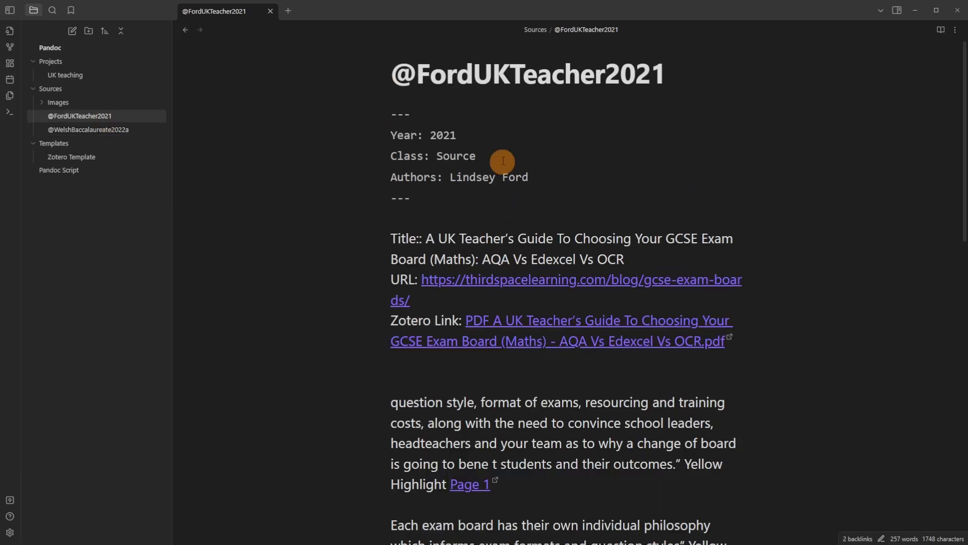
{"action": "scroll", "coordinate": [499, 217], "scroll_direction": "down", "scroll_amount": 10}
{"action": "scroll", "coordinate": [473, 241], "scroll_direction": "up", "scroll_amount": 10}
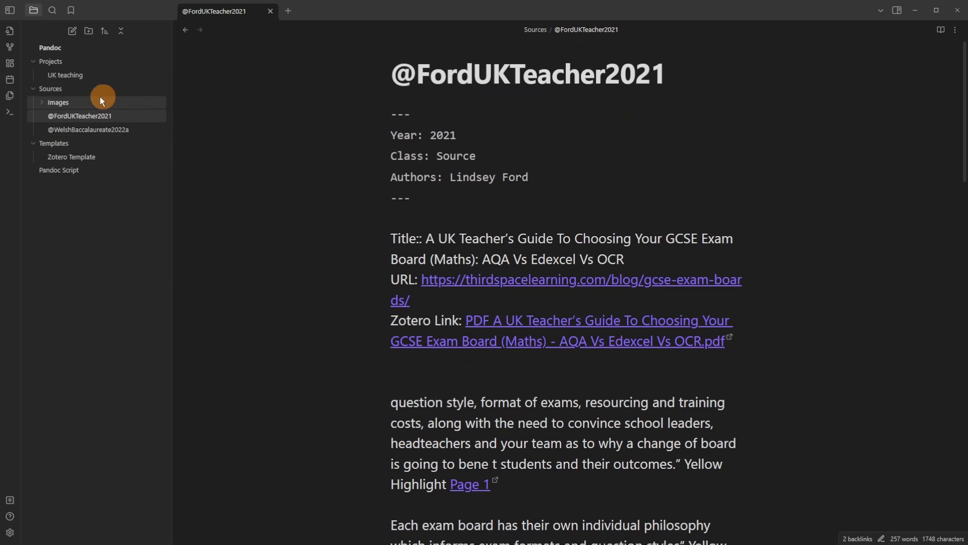
- View the extracted images in the FordUKTeacher2021 and WelshBaccalaureate2022a subfolders of Images, and collapse the folders
{"action": "left_click", "coordinate": [88, 101]}
{"action": "left_click", "coordinate": [59, 117]}
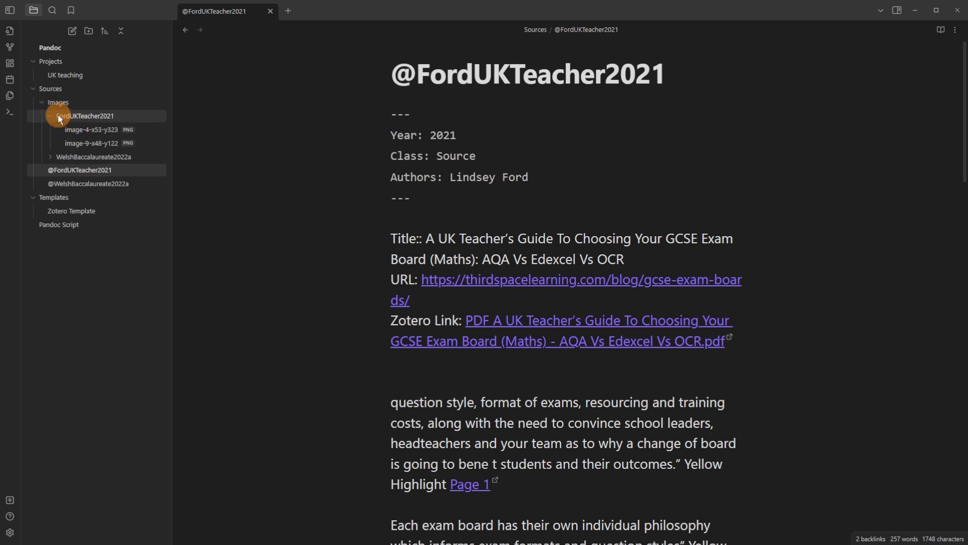
{"action": "left_click", "coordinate": [108, 143]}
{"action": "left_click", "coordinate": [99, 133]}
{"action": "left_click", "coordinate": [98, 117]}
{"action": "left_click", "coordinate": [96, 130]}
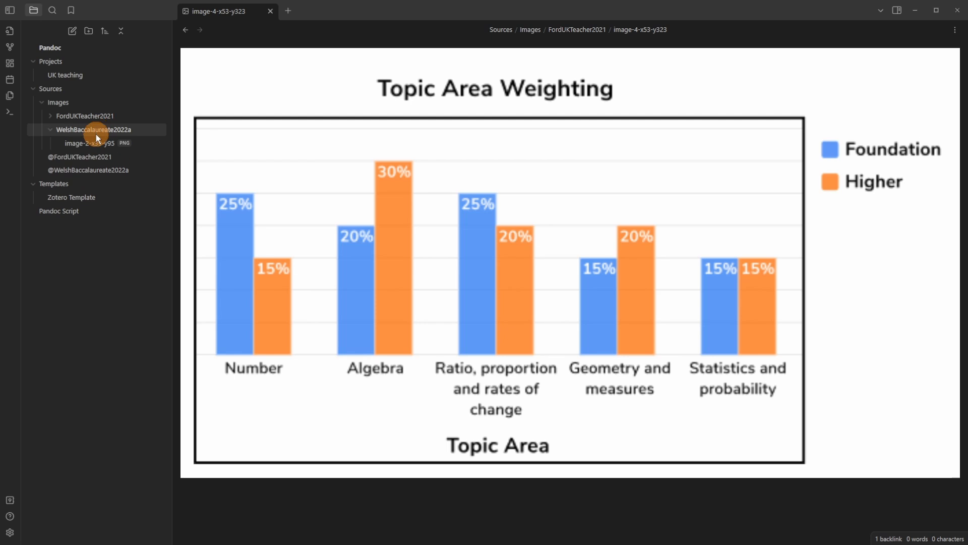
{"action": "left_click", "coordinate": [96, 145]}
{"action": "left_click", "coordinate": [121, 130]}
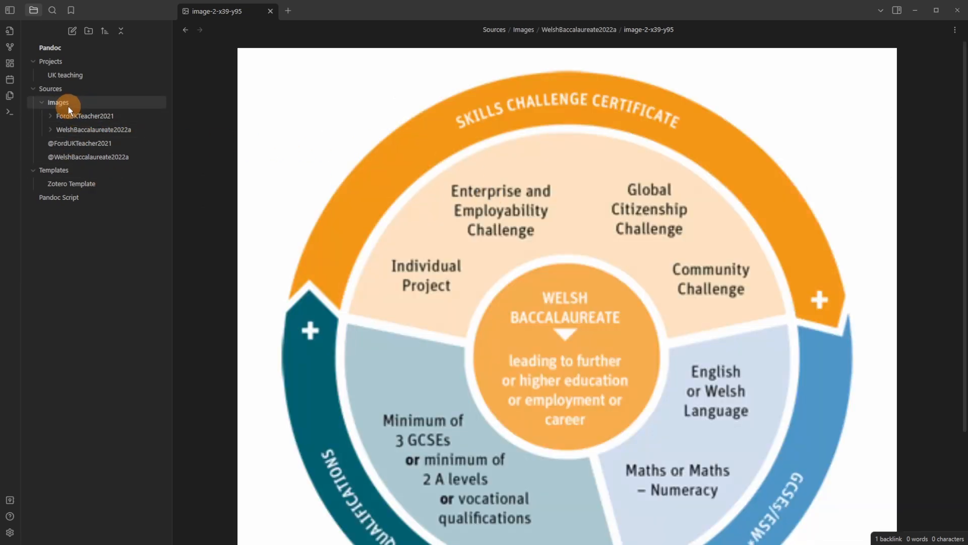
{"action": "left_click", "coordinate": [68, 105]}
{"action": "left_click", "coordinate": [65, 74]}
{"action": "left_click", "coordinate": [955, 30]}
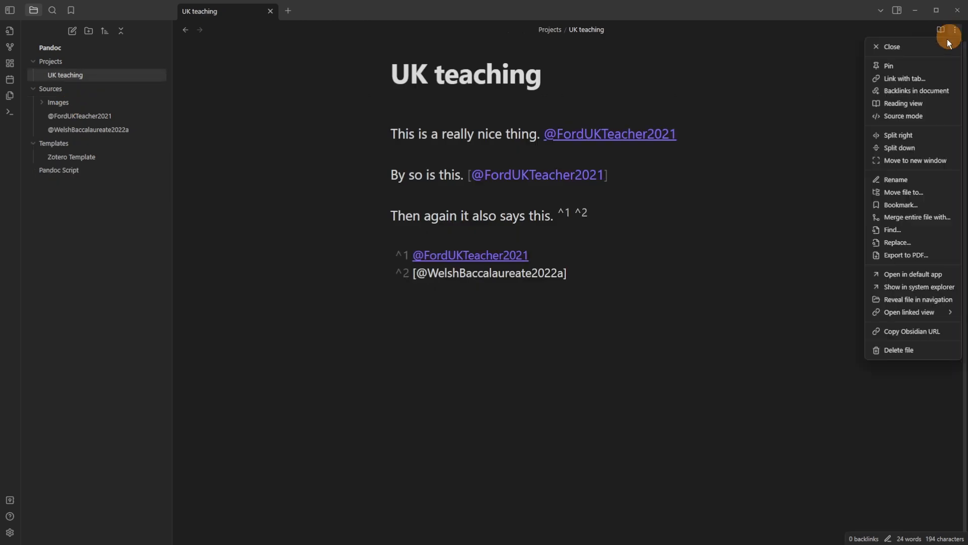
{"action": "left_click", "coordinate": [920, 115]}
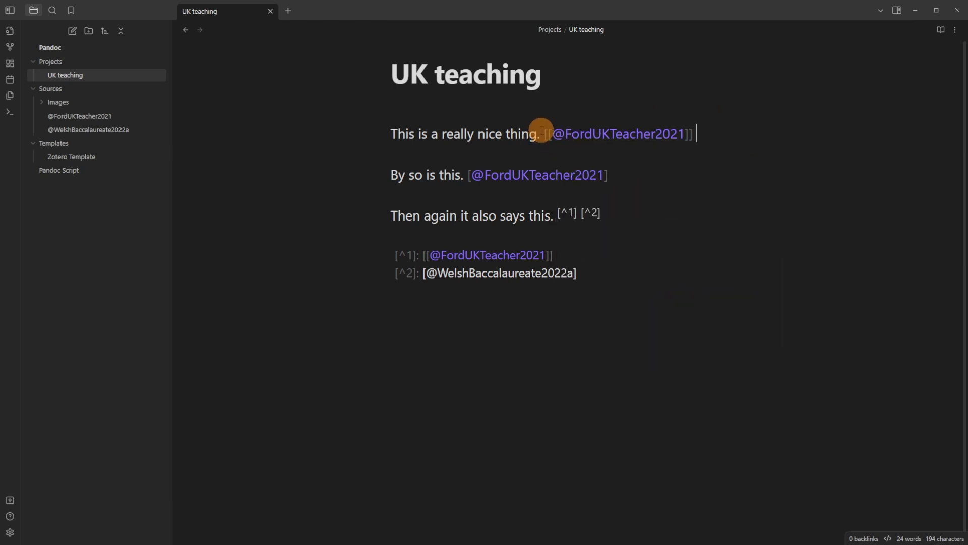
{"action": "mouse_move", "coordinate": [600, 140]}
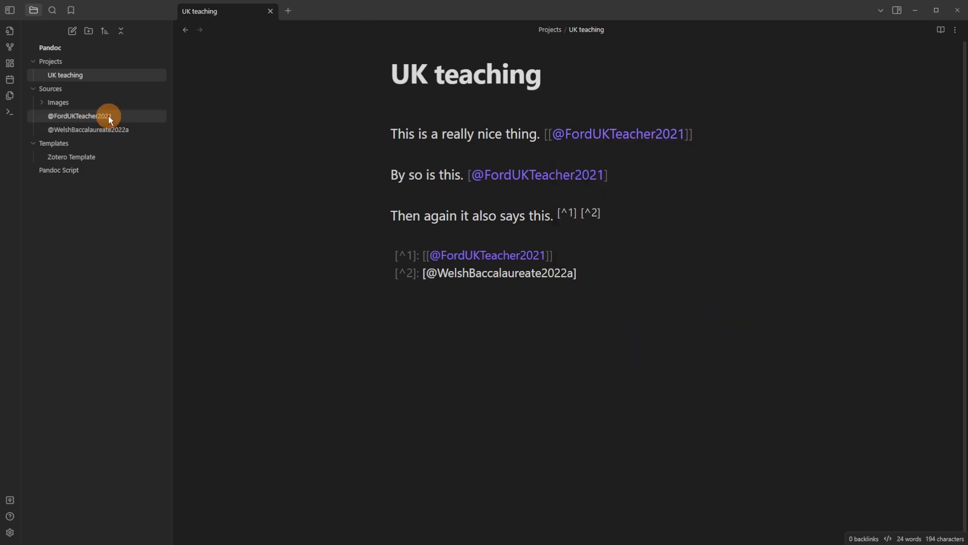
{"action": "mouse_move", "coordinate": [568, 134]}
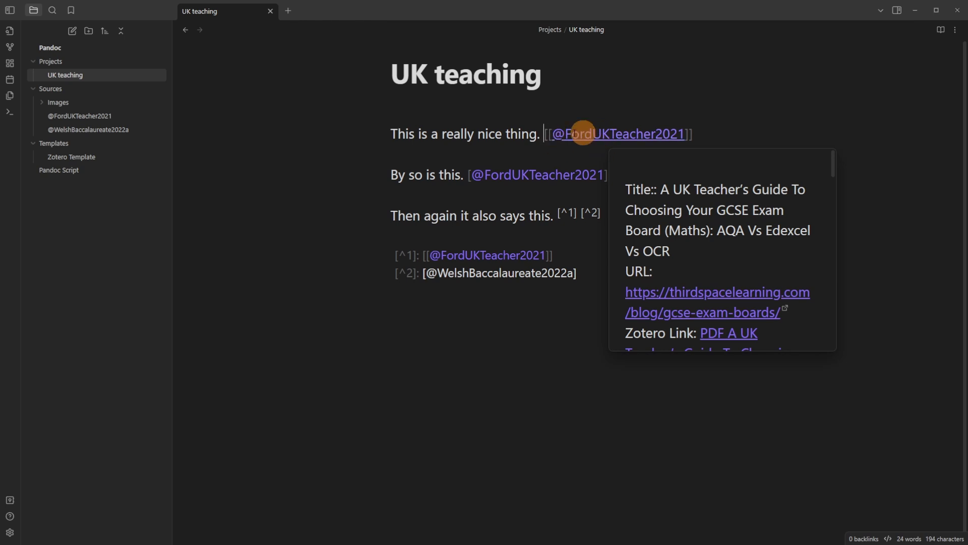
- Switch to Zotero and expand the GCSE exam board guide's attachments in the UK National Curriculum collection
{"action": "key", "text": "alt+Tab"}
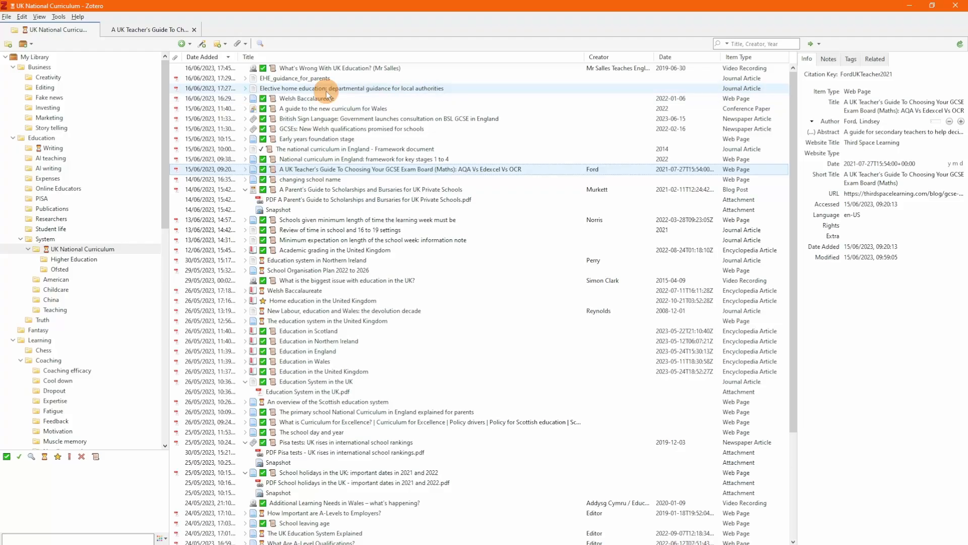
{"action": "left_click", "coordinate": [78, 249]}
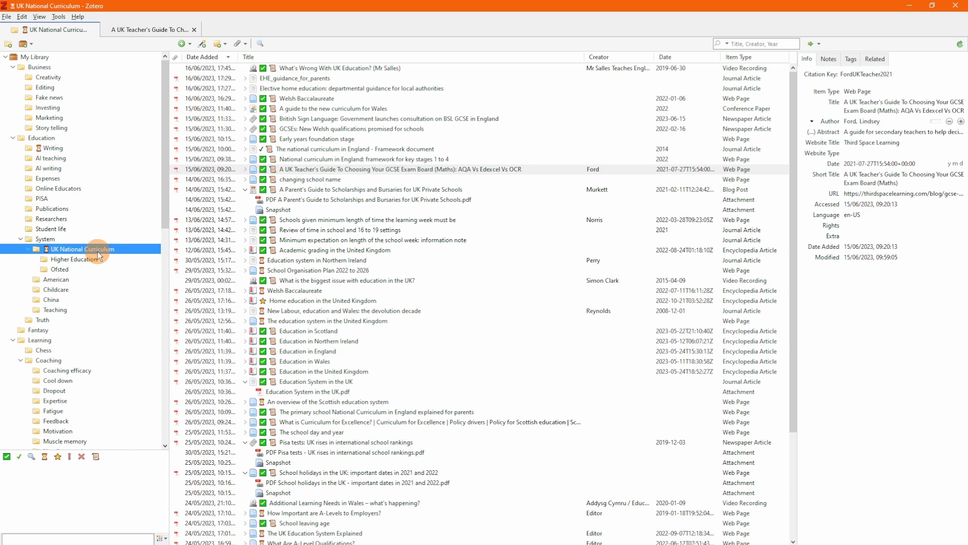
{"action": "left_click", "coordinate": [303, 171]}
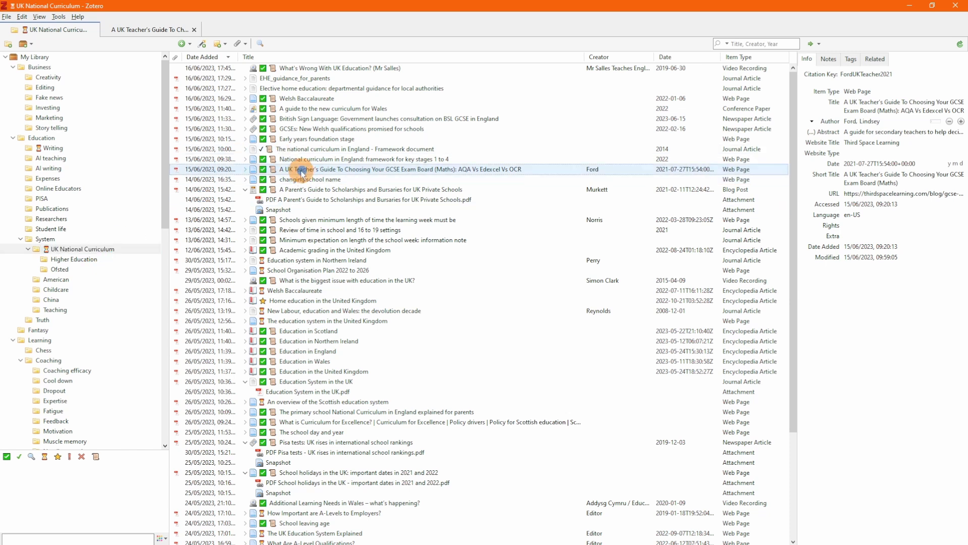
{"action": "left_click", "coordinate": [246, 169]}
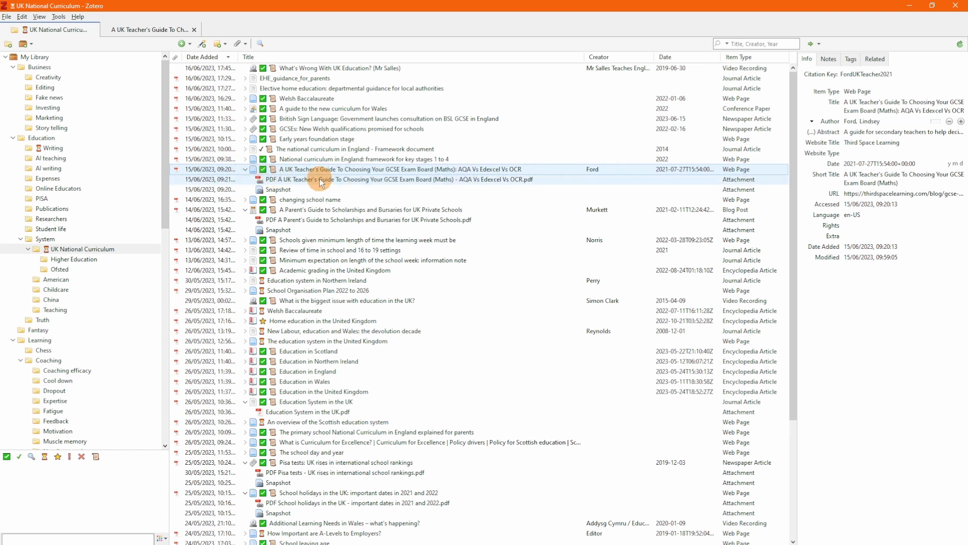
- Review the highlights in the annotated GCSE exam board PDF and return to the UK teaching note in Obsidian
{"action": "left_click", "coordinate": [146, 30]}
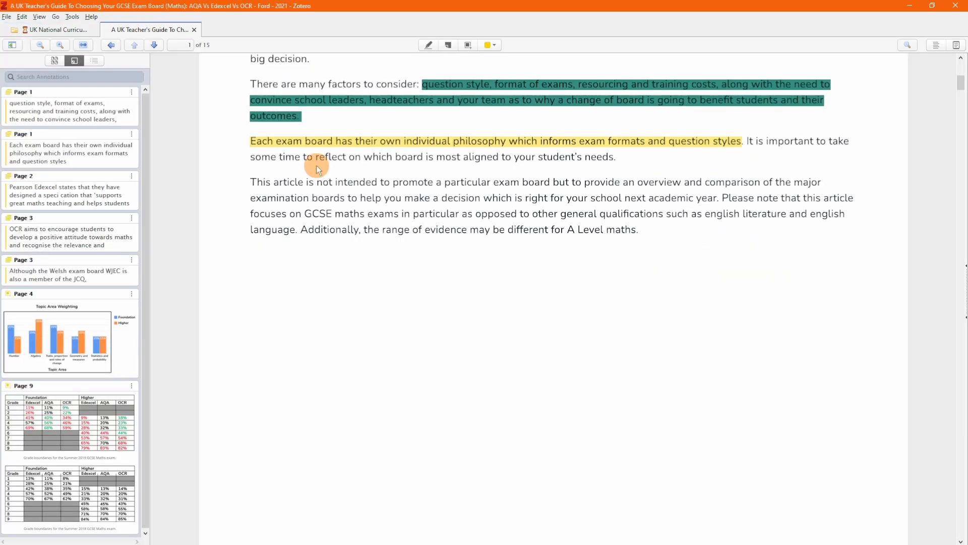
{"action": "scroll", "coordinate": [435, 183], "scroll_direction": "up", "scroll_amount": 8}
{"action": "scroll", "coordinate": [432, 179], "scroll_direction": "down", "scroll_amount": 9}
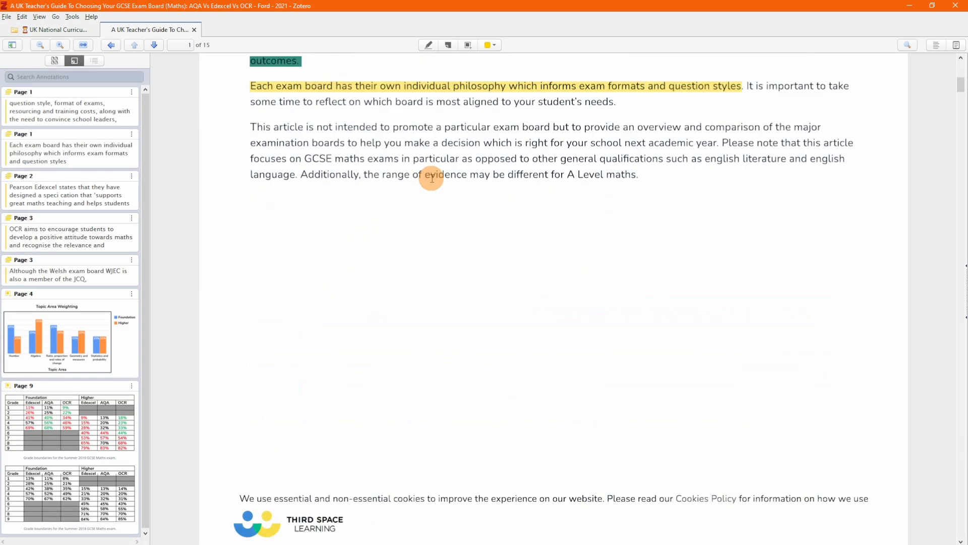
{"action": "scroll", "coordinate": [431, 179], "scroll_direction": "down", "scroll_amount": 3}
{"action": "left_click", "coordinate": [71, 29]}
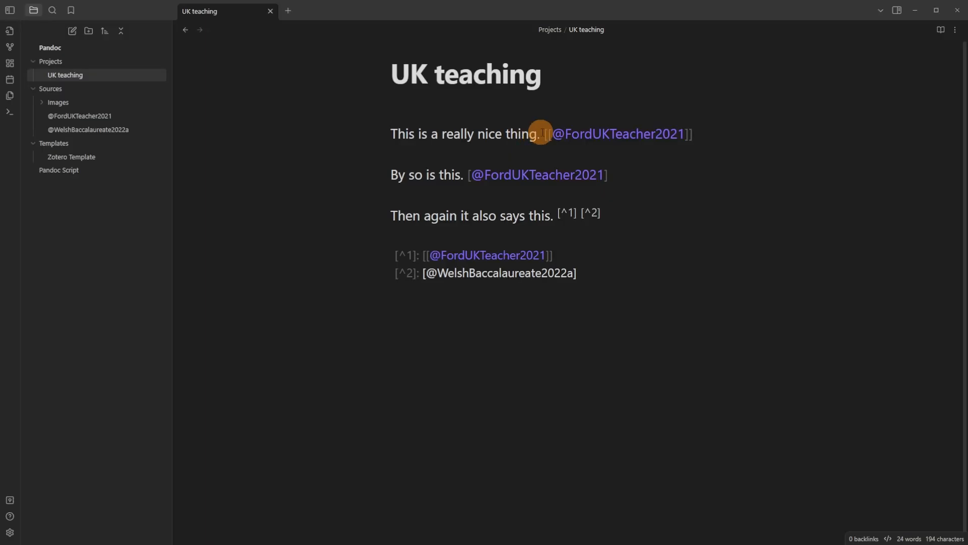
{"action": "mouse_move", "coordinate": [674, 135]}
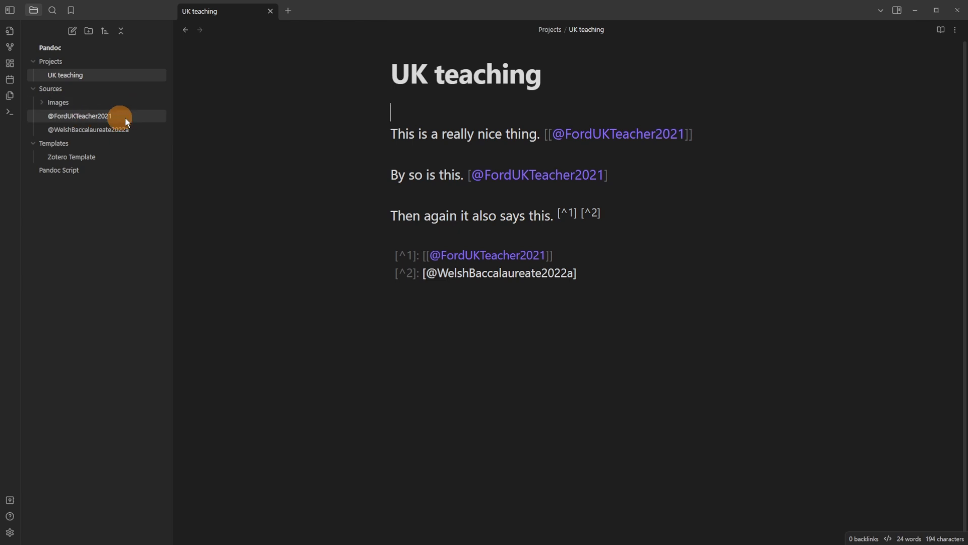
- Examine the wikilink, bracketed and footnote citations in the UK teaching note
{"action": "mouse_move", "coordinate": [612, 134]}
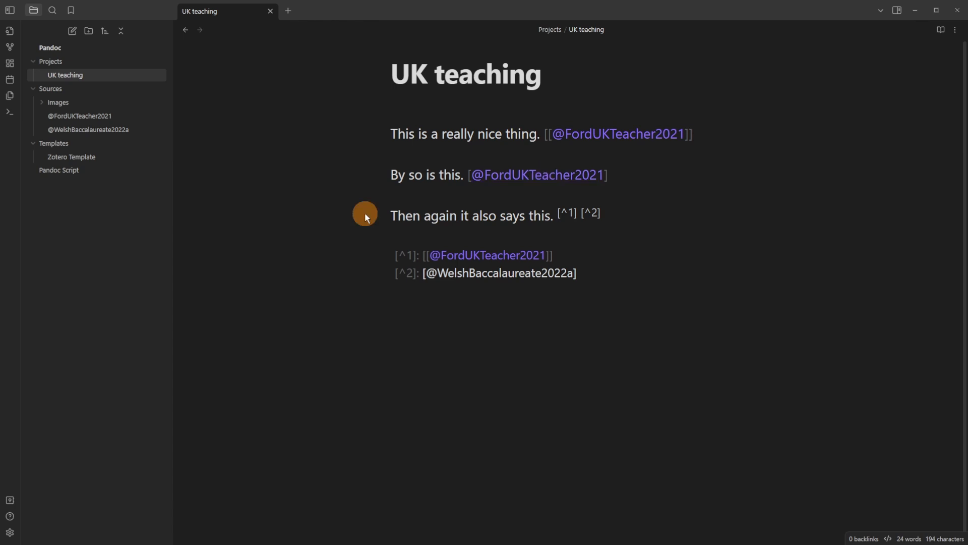
{"action": "double_click", "coordinate": [593, 212]}
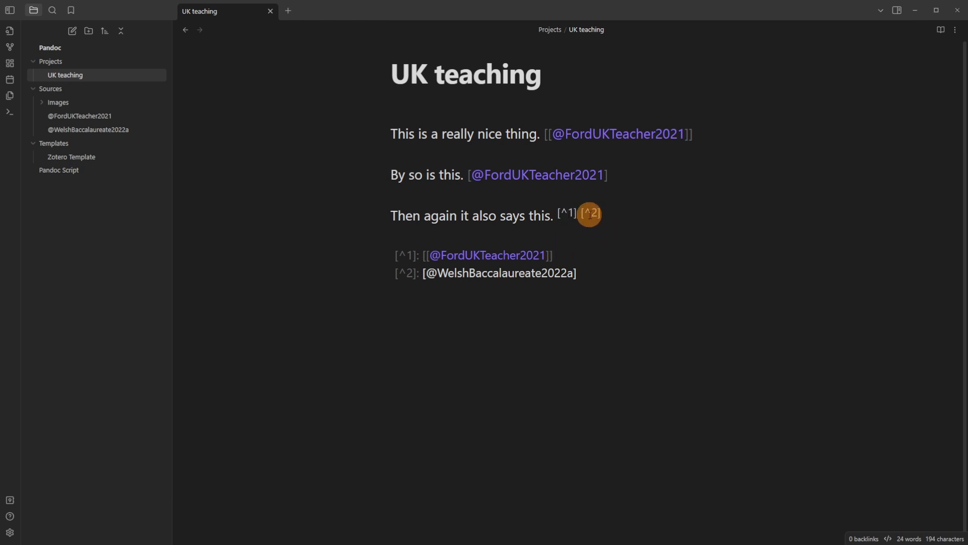
{"action": "left_click", "coordinate": [601, 282]}
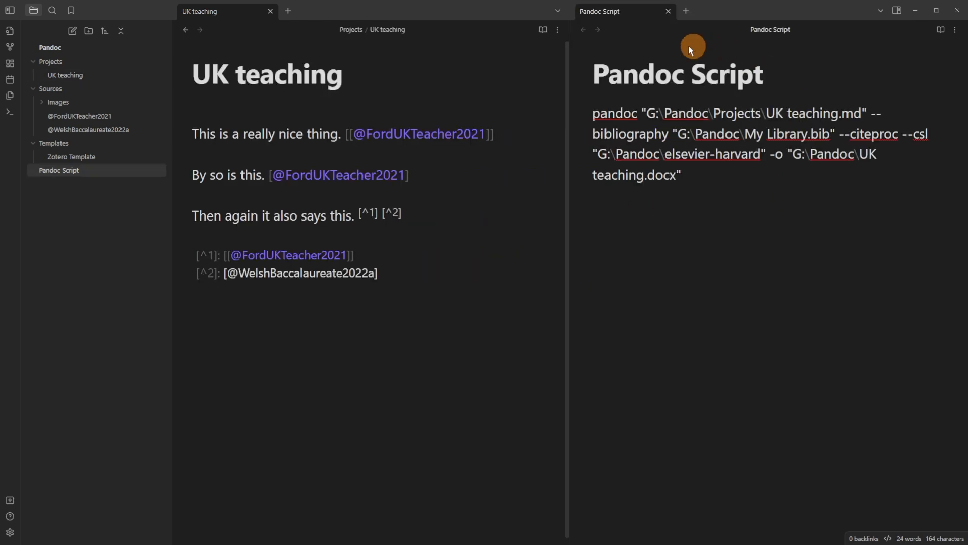
- Examine the pandoc call, the UK teaching.md input path and the My Library.bib bibliography path in the Pandoc Script note
{"action": "left_click", "coordinate": [691, 210]}
{"action": "left_click", "coordinate": [608, 113]}
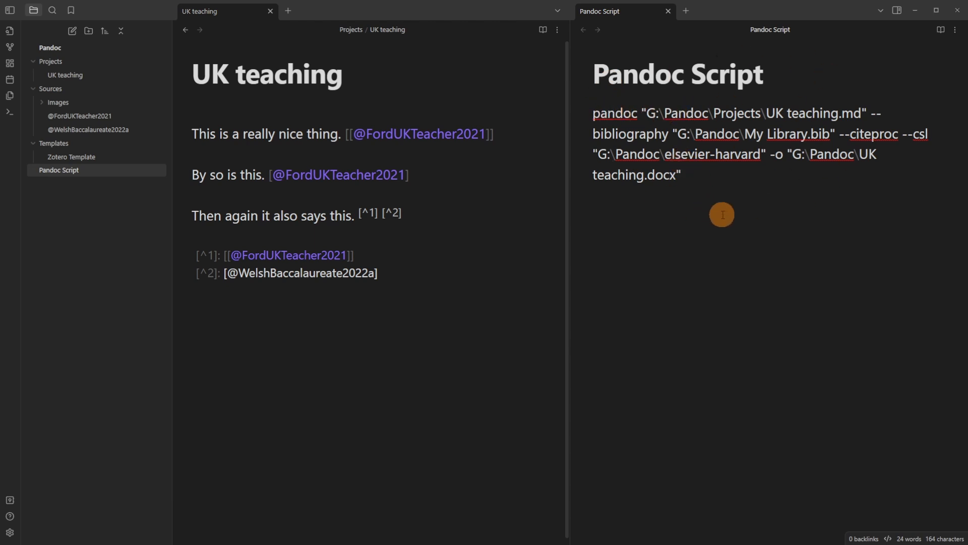
{"action": "left_click_drag", "start_coordinate": [642, 113], "coordinate": [868, 114]}
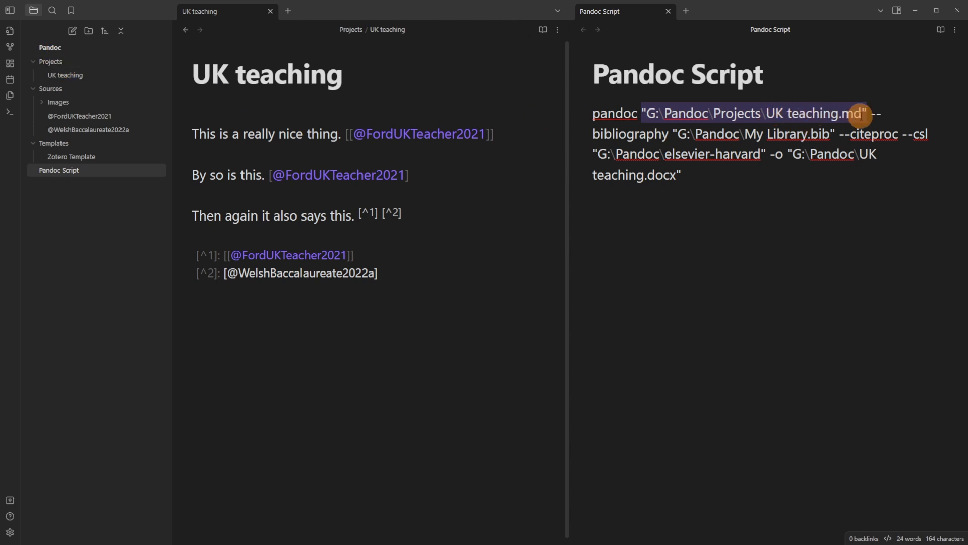
{"action": "left_click", "coordinate": [243, 133]}
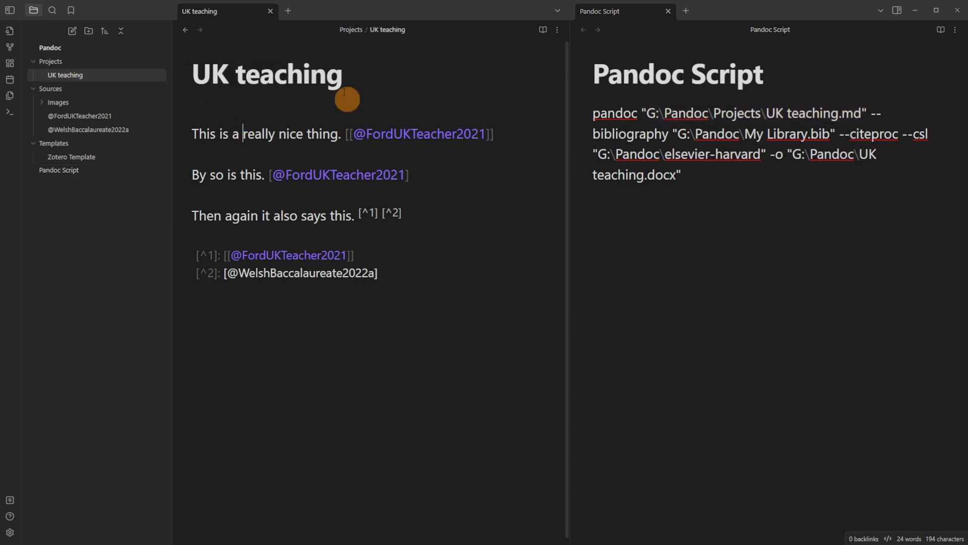
{"action": "left_click", "coordinate": [872, 115]}
{"action": "left_click", "coordinate": [653, 135]}
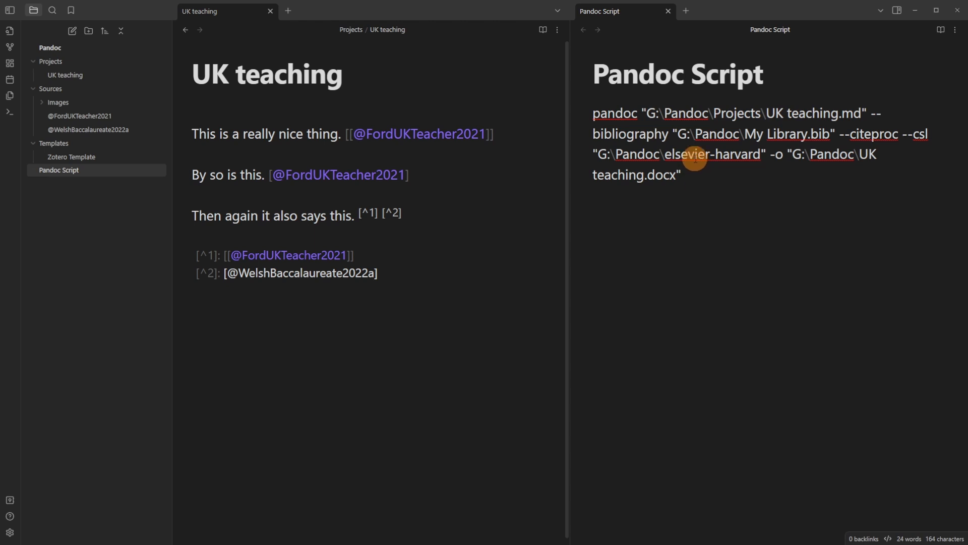
{"action": "left_click_drag", "start_coordinate": [673, 134], "coordinate": [839, 135]}
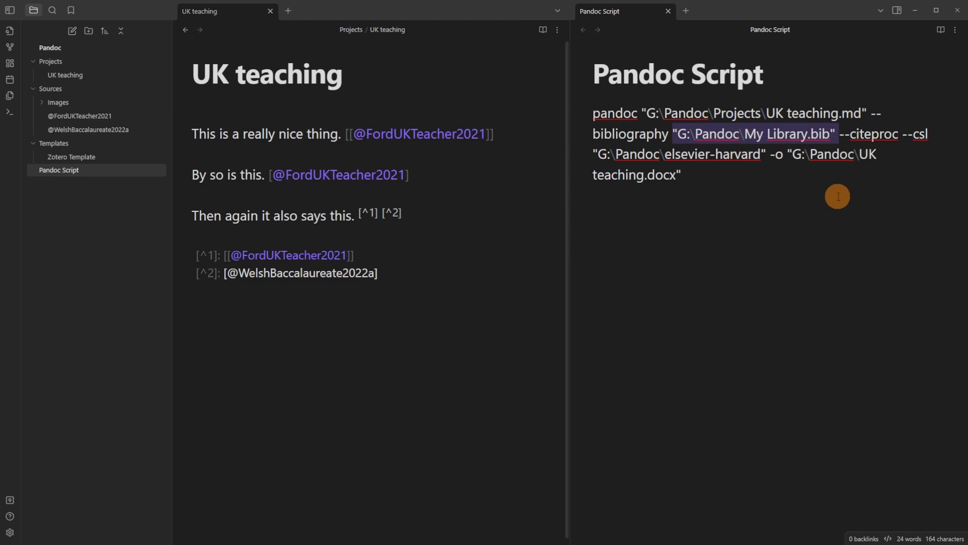
- Switch to Zotero and export the library as Better BibLaTeX with Keep updated enabled, saving it as My Library in G:\Pandoc
{"action": "key", "text": "alt+Tab"}
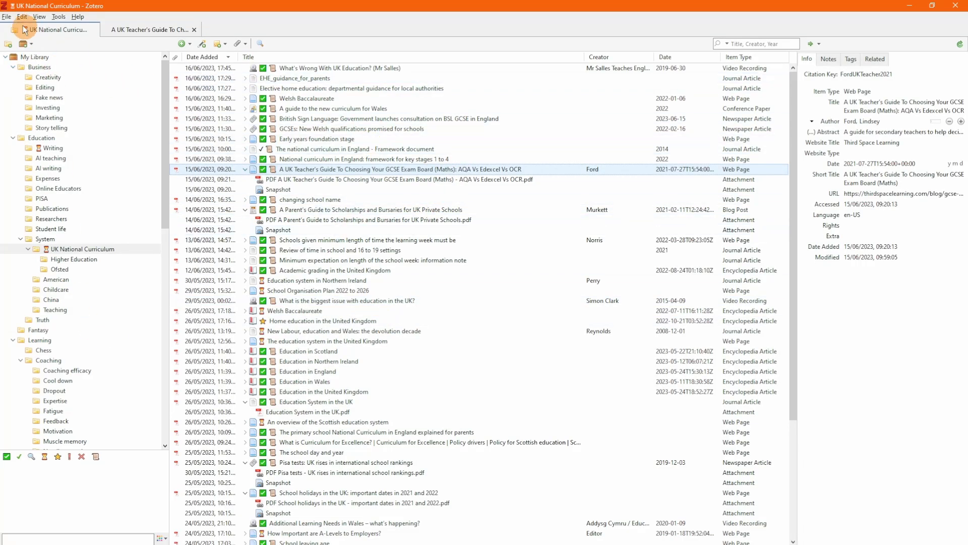
{"action": "left_click", "coordinate": [7, 18]}
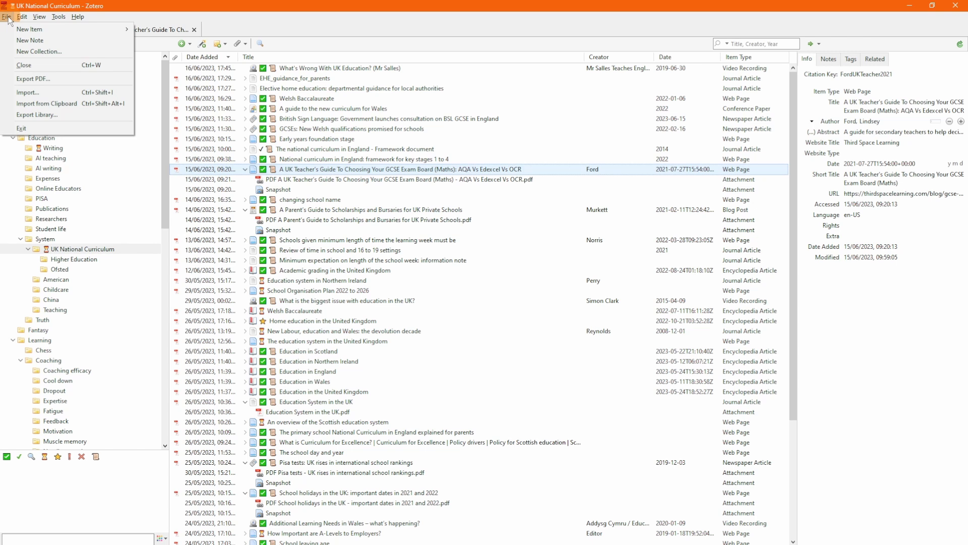
{"action": "left_click", "coordinate": [50, 116]}
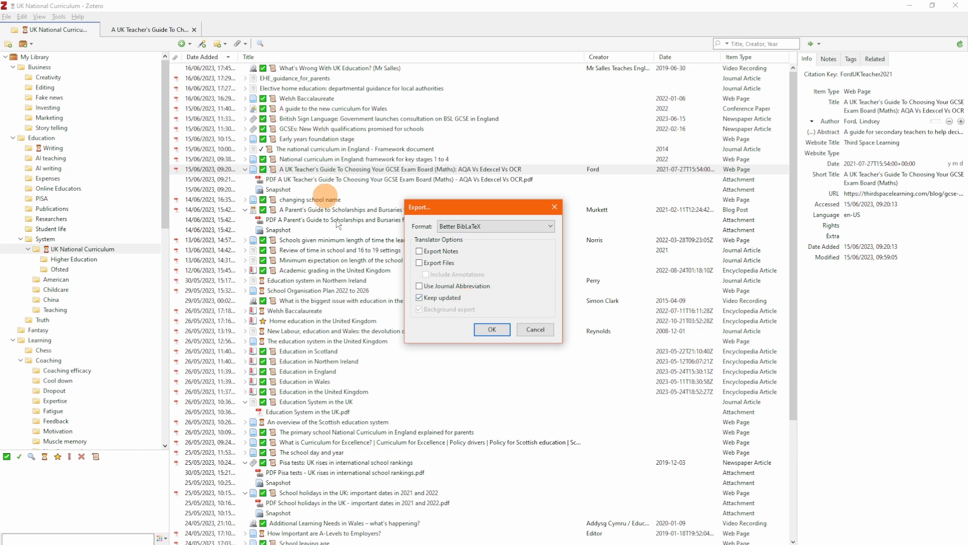
{"action": "left_click", "coordinate": [493, 330]}
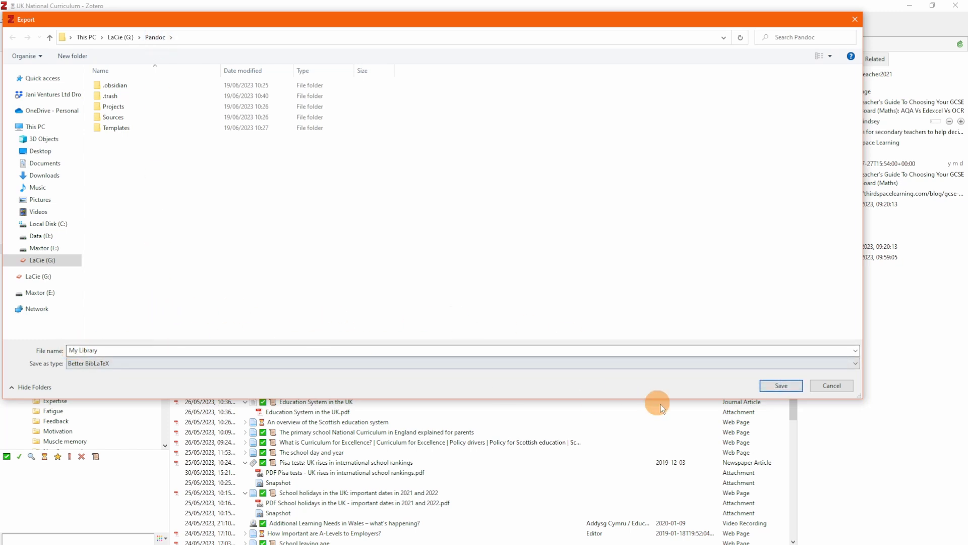
{"action": "left_click", "coordinate": [788, 386]}
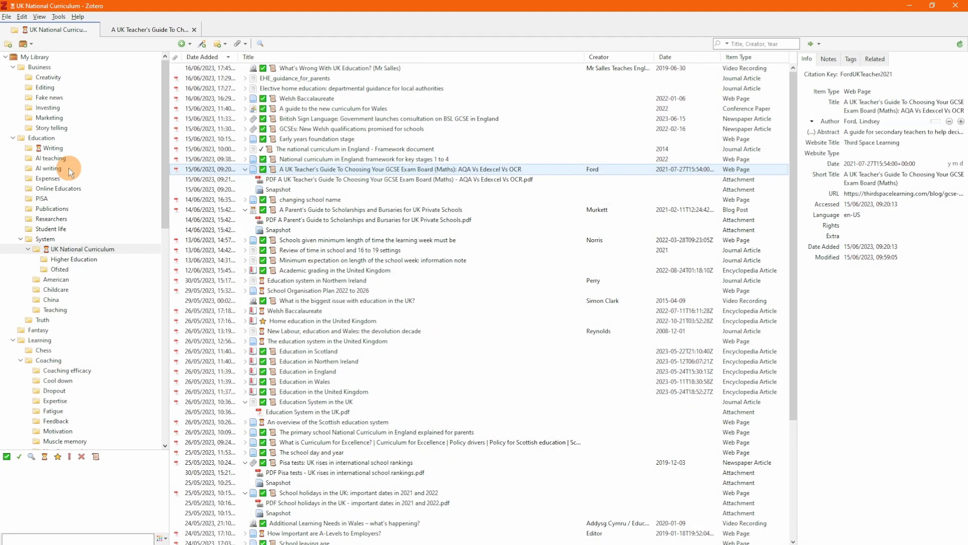
- Return to Obsidian and check the Detect all file extensions option in the Files & Links settings
{"action": "key", "text": "alt+Tab"}
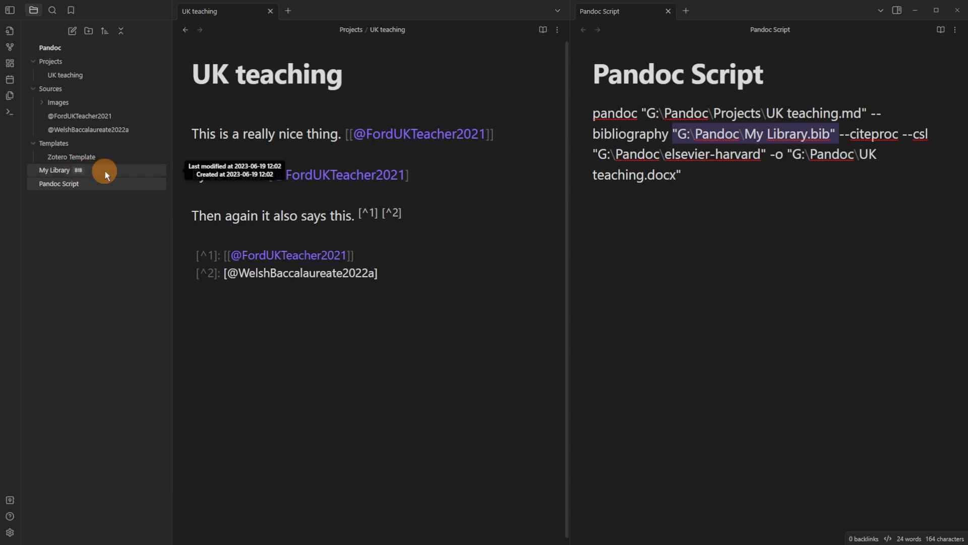
{"action": "left_click", "coordinate": [9, 532]}
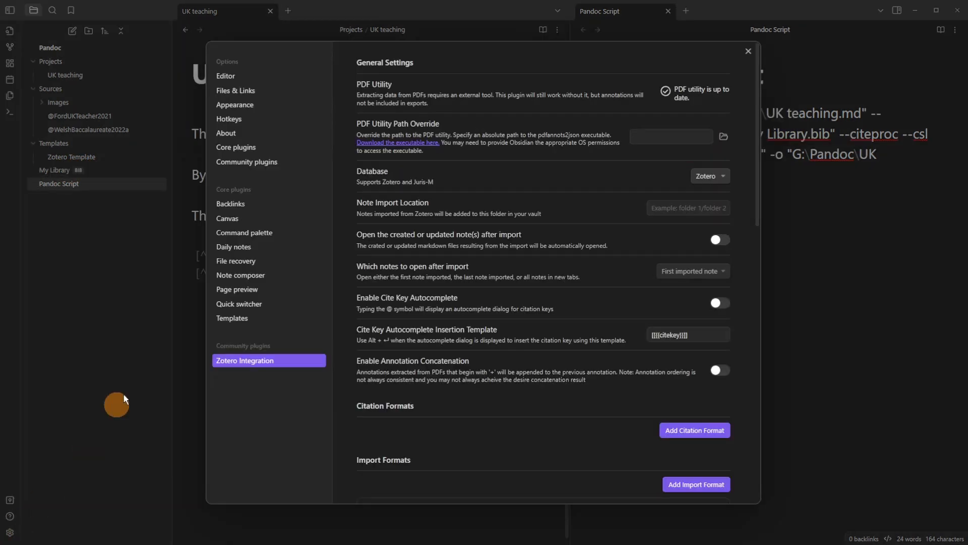
{"action": "left_click", "coordinate": [246, 93]}
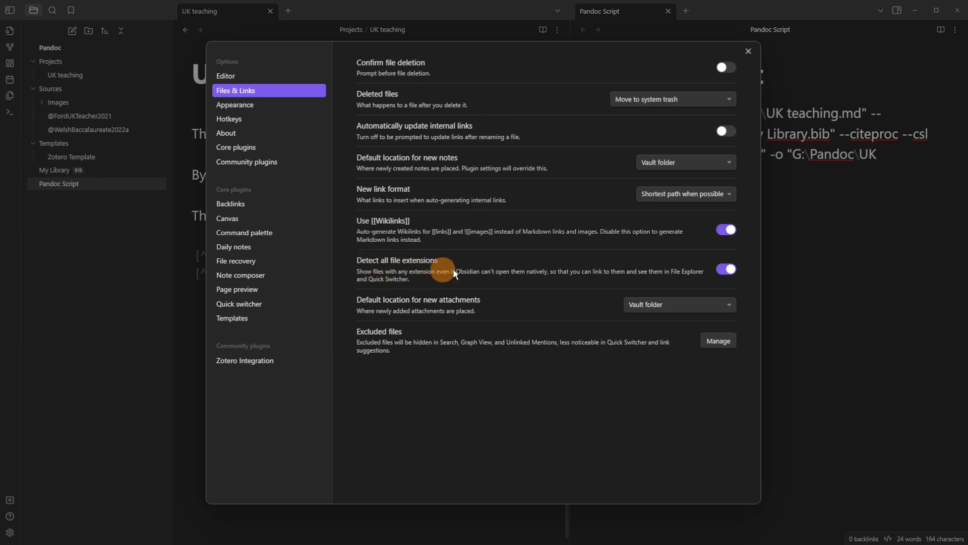
{"action": "key", "text": "Escape"}
- Examine the --citeproc and --csl options and the elsevier-harvard style path in the Pandoc Script note
{"action": "left_click", "coordinate": [675, 134]}
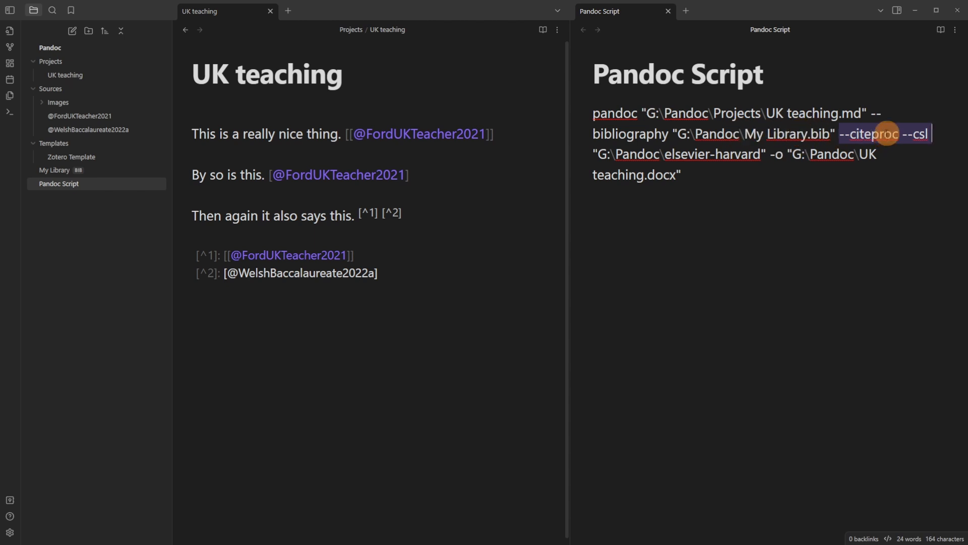
{"action": "left_click", "coordinate": [927, 135]}
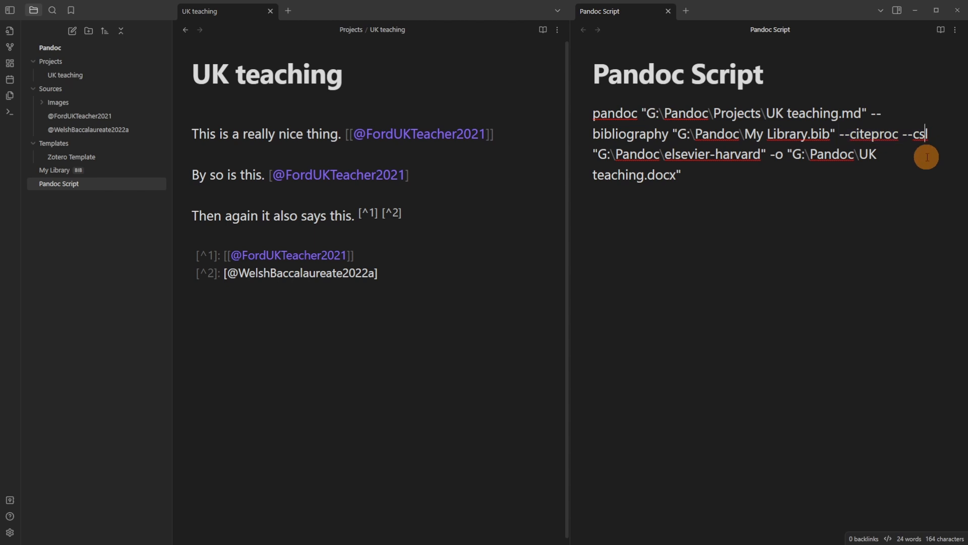
{"action": "left_click_drag", "start_coordinate": [767, 154], "coordinate": [594, 155]}
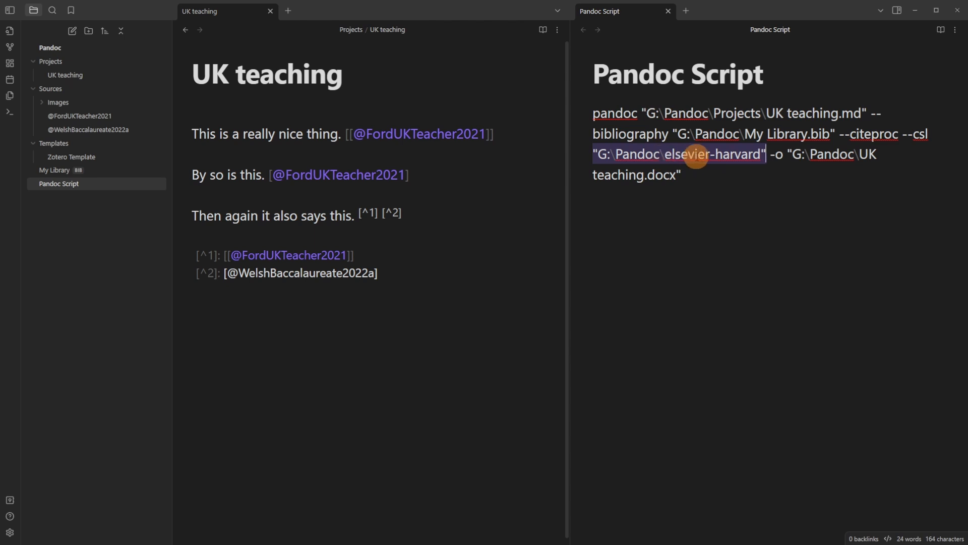
- Switch to Zotero and save the Elsevier - Harvard (with titles) style from the Style Editor as elsevier-harvard in G:\Pandoc
{"action": "key", "text": "alt+Tab"}
{"action": "left_click", "coordinate": [21, 17]}
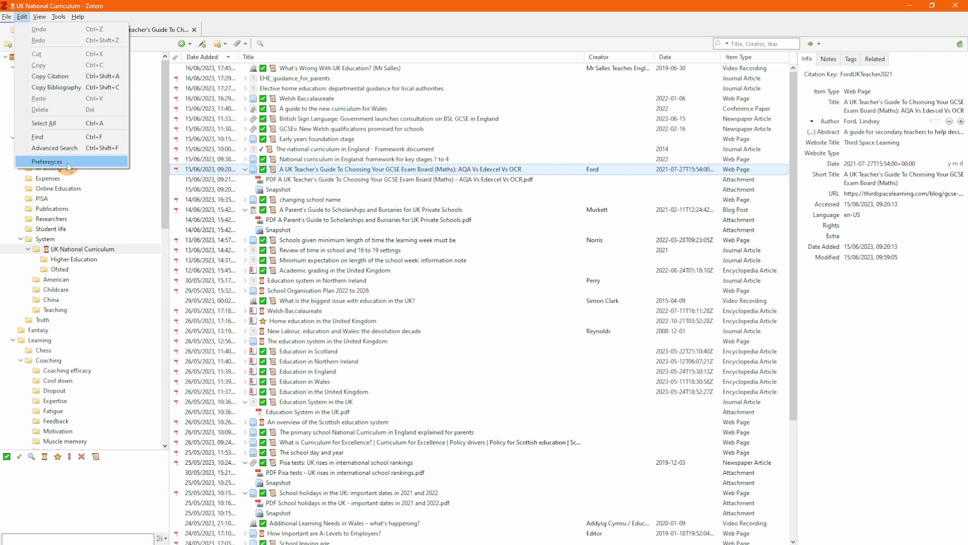
{"action": "left_click", "coordinate": [47, 161]}
{"action": "left_click", "coordinate": [514, 143]}
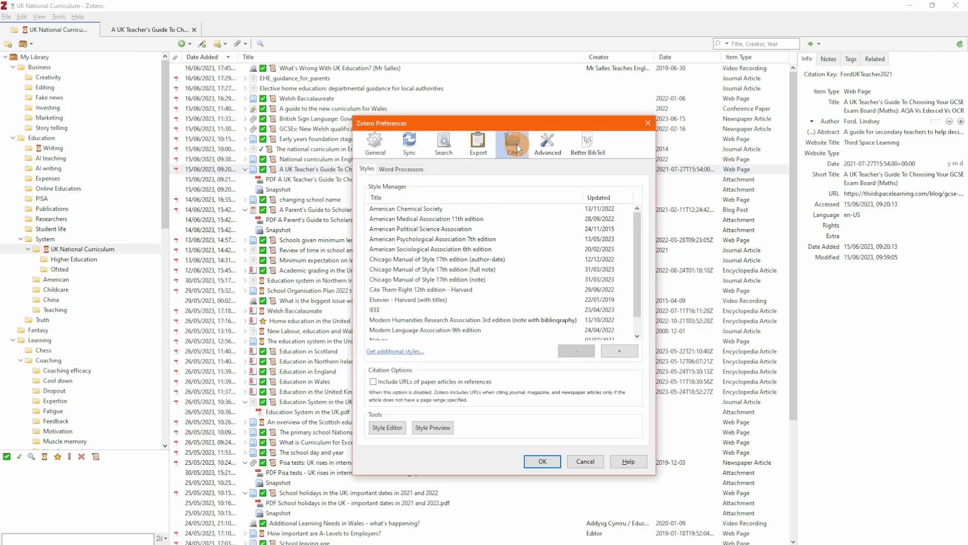
{"action": "left_click", "coordinate": [387, 428]}
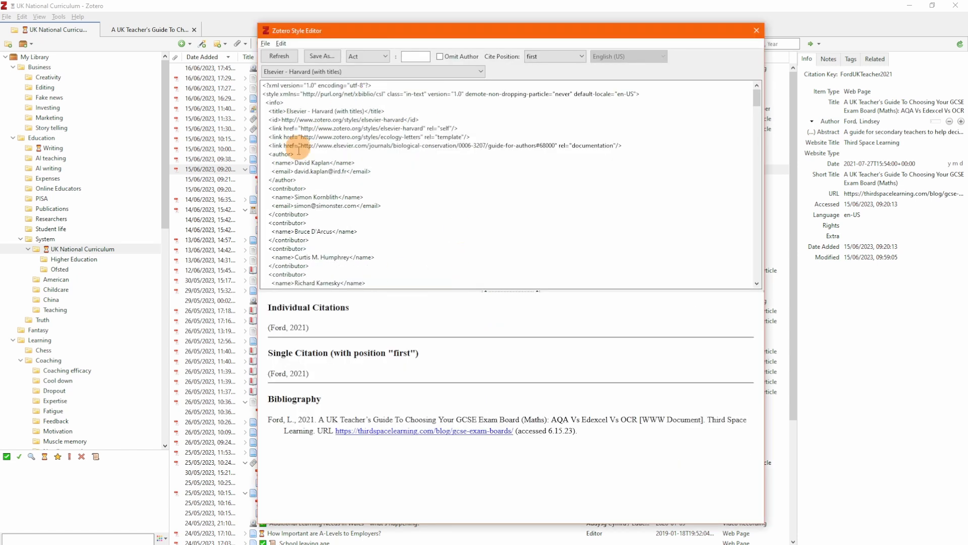
{"action": "left_click", "coordinate": [324, 73]}
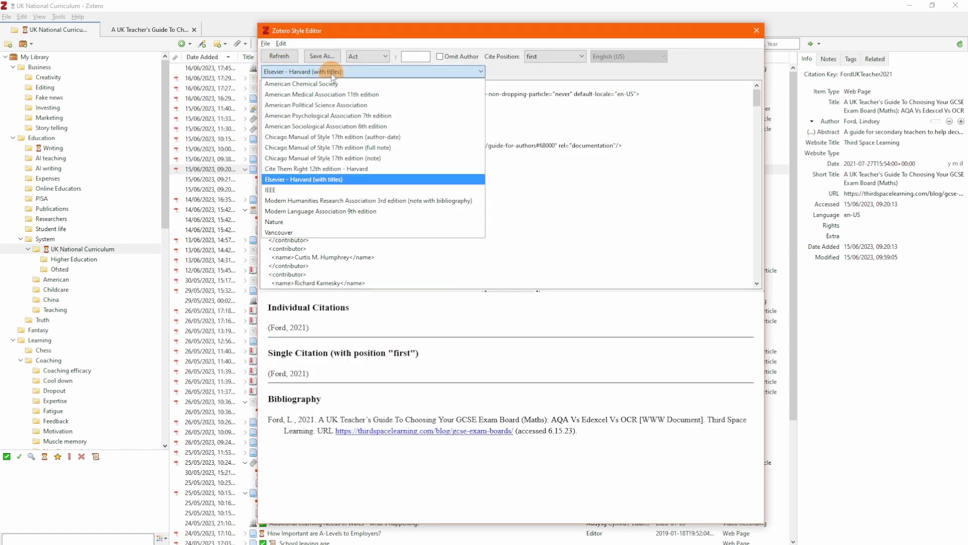
{"action": "left_click", "coordinate": [570, 71]}
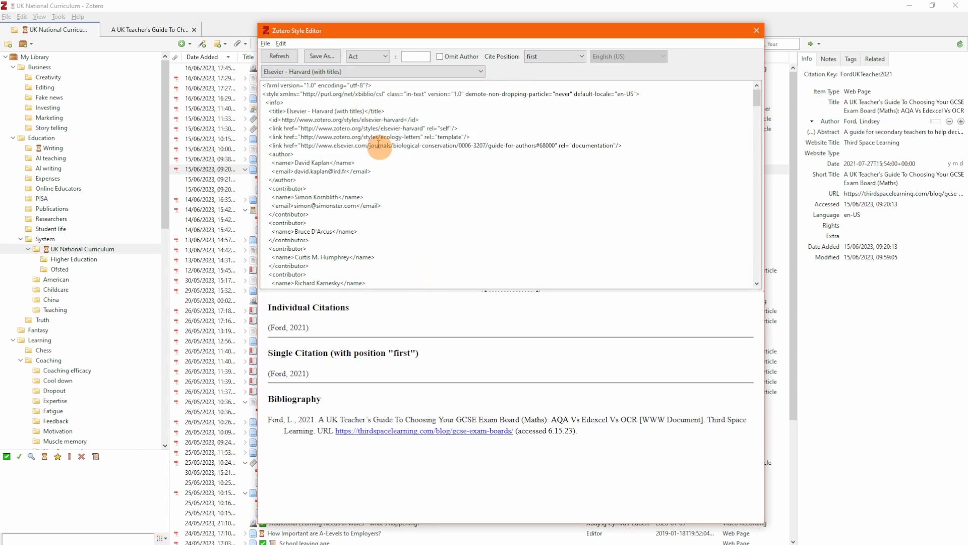
{"action": "left_click", "coordinate": [316, 56]}
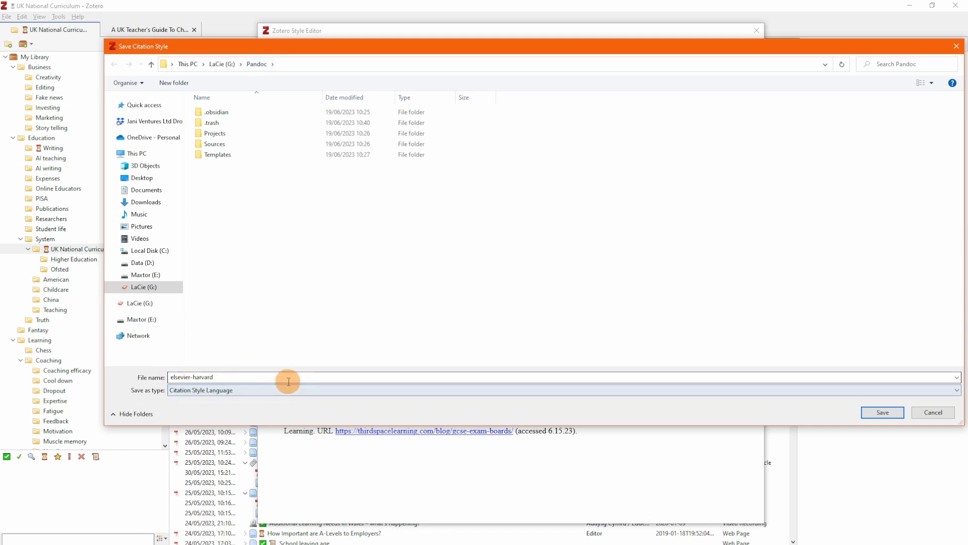
{"action": "left_click", "coordinate": [882, 413]}
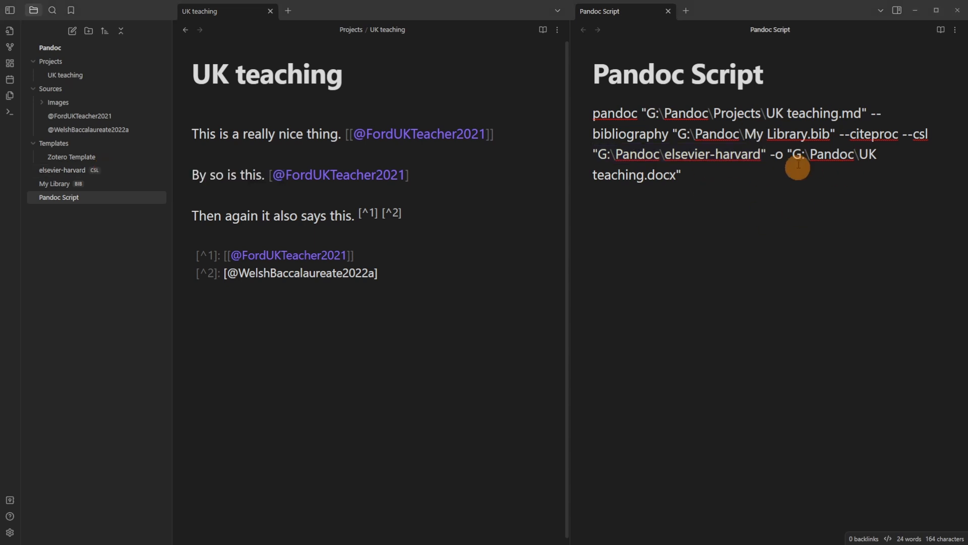
- Examine the -o option, the UK teaching.docx output path and the file extensions in the Pandoc Script note in Obsidian
{"action": "left_click_drag", "start_coordinate": [770, 155], "coordinate": [784, 155]}
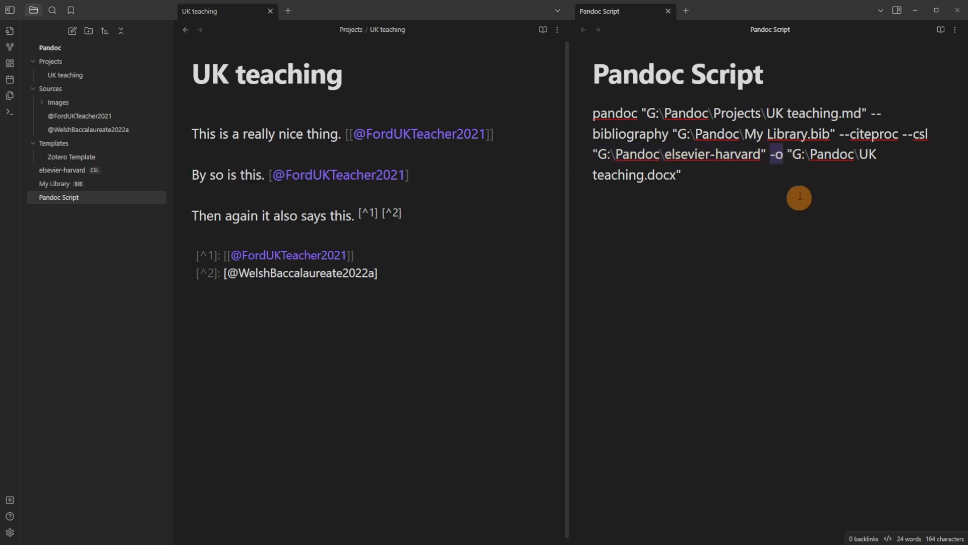
{"action": "left_click", "coordinate": [789, 154]}
{"action": "left_click_drag", "start_coordinate": [788, 154], "coordinate": [808, 185]}
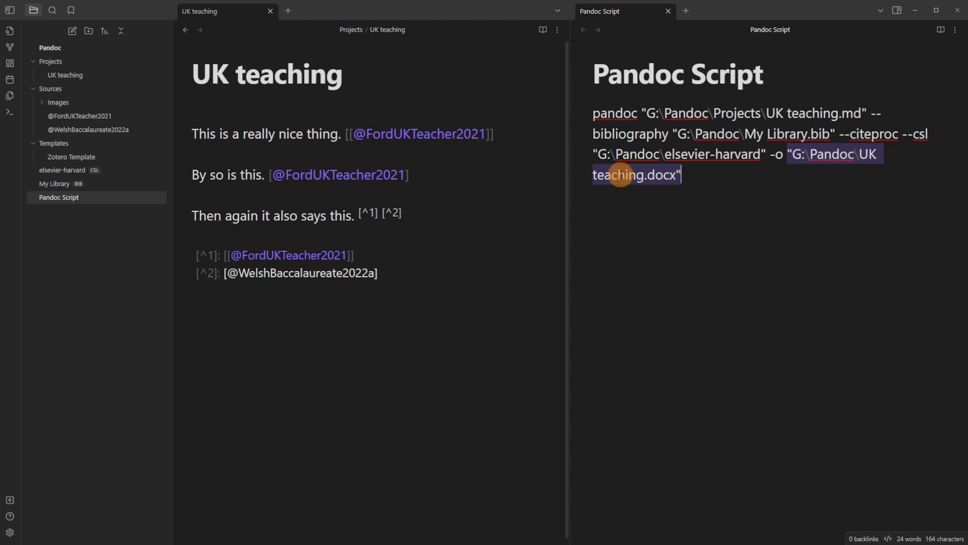
{"action": "left_click", "coordinate": [655, 175]}
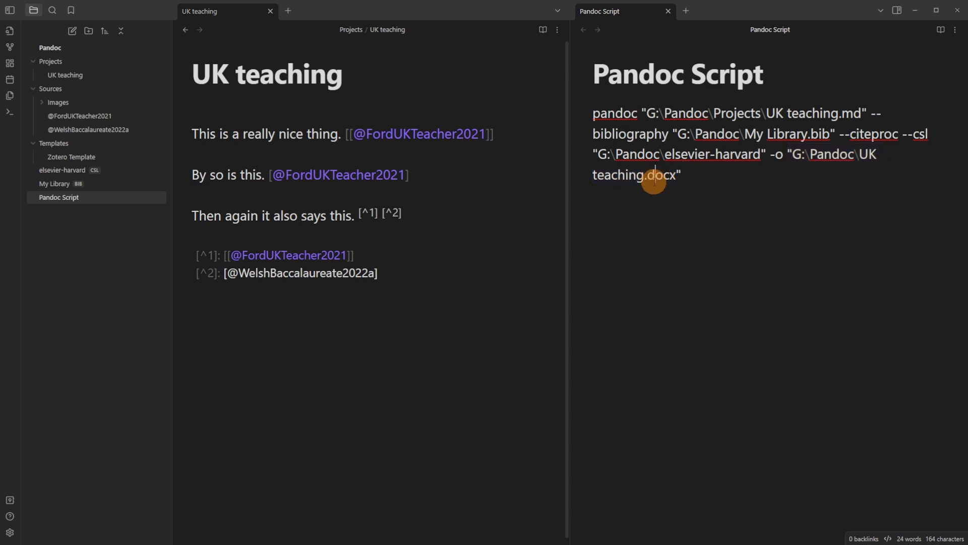
{"action": "left_click", "coordinate": [775, 113]}
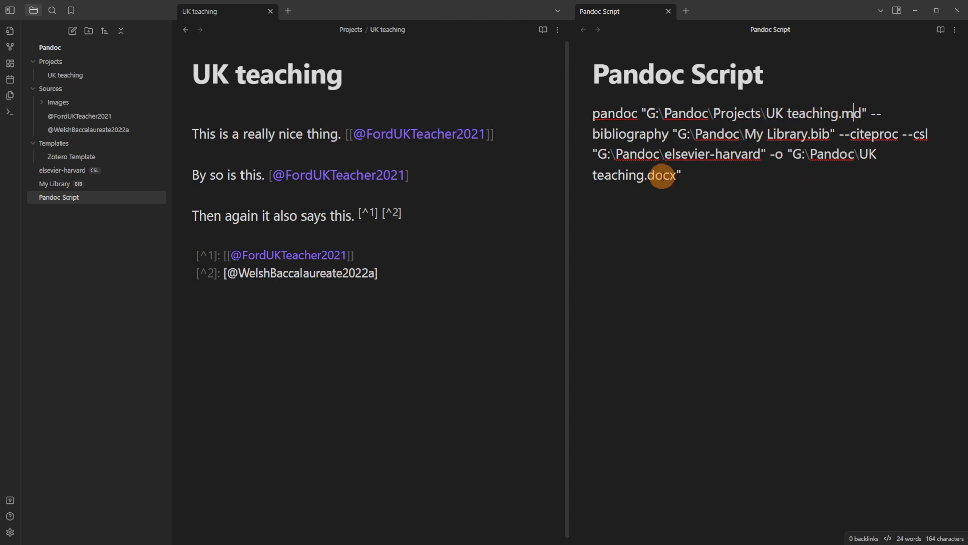
{"action": "left_click", "coordinate": [664, 175]}
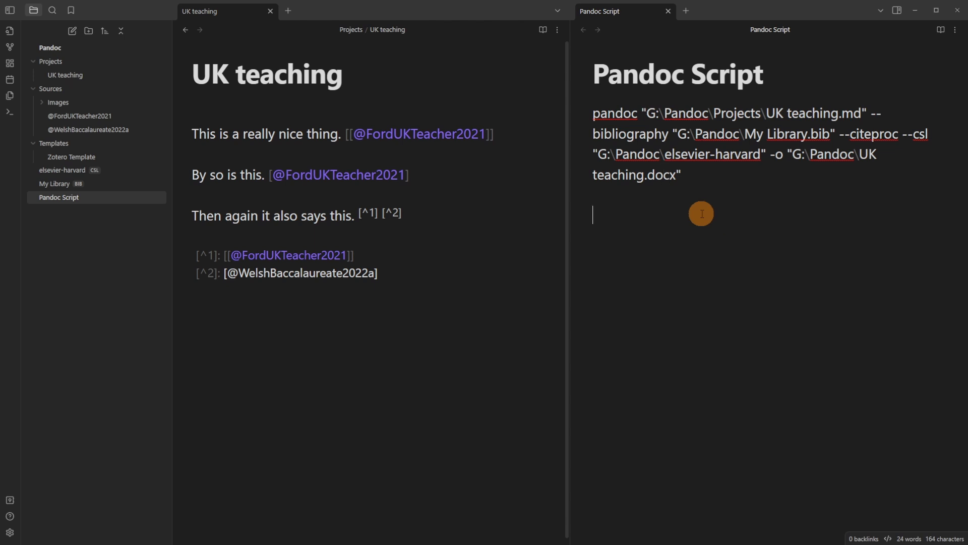
- Open Command Prompt and run the full command from the Pandoc Script note to convert UK teaching.md into UK teaching.docx
{"action": "key", "text": "super"}
{"action": "type", "text": "com"}
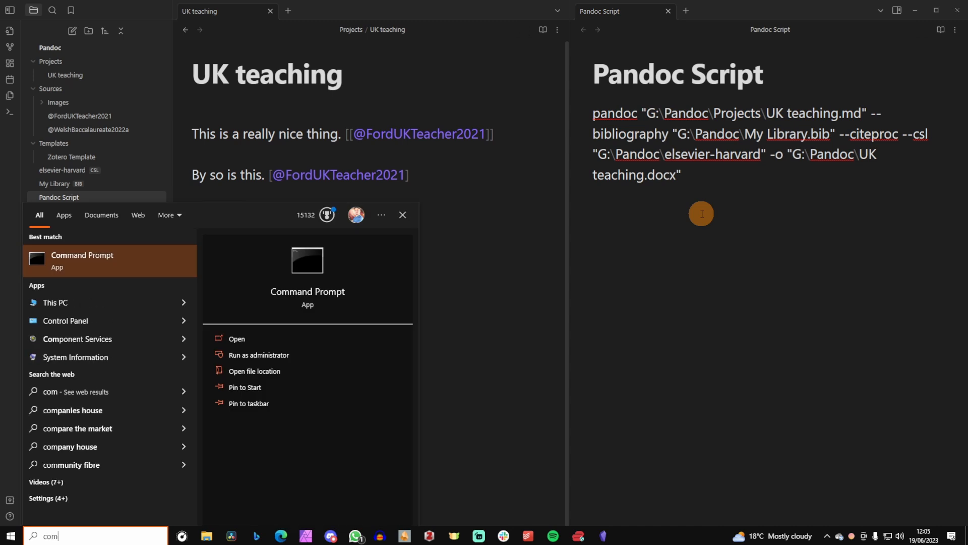
{"action": "key", "text": "Return"}
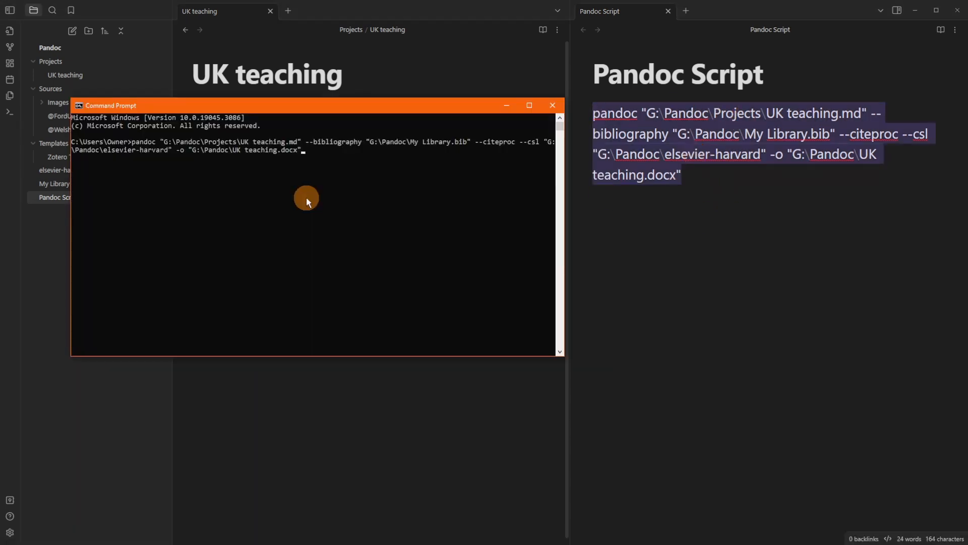
{"action": "key", "text": "Return"}
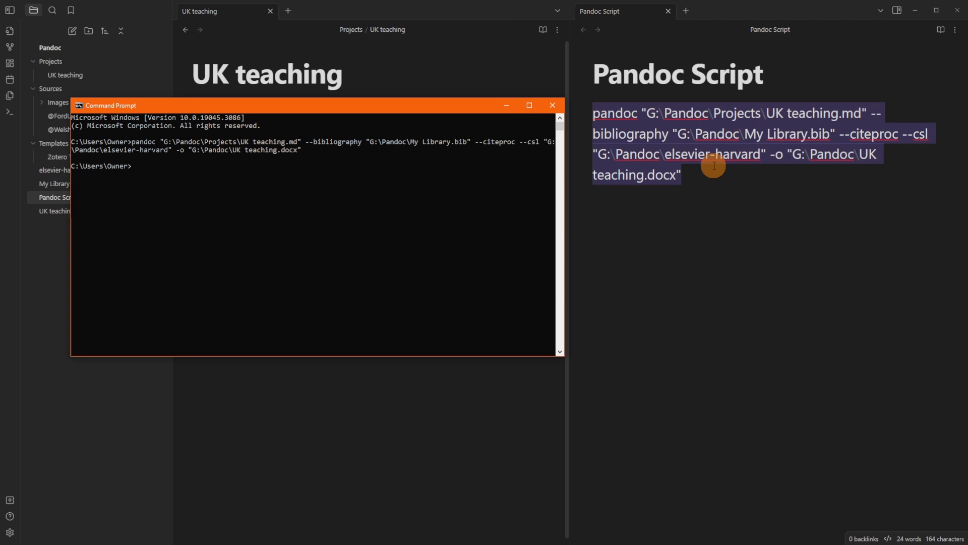
{"action": "left_click", "coordinate": [682, 179]}
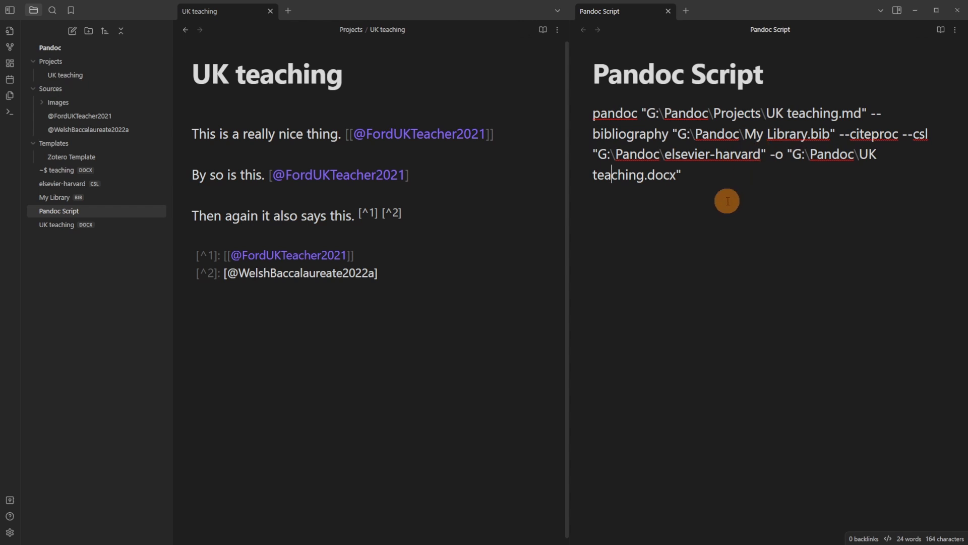
- Open UK teaching.docx in Word and compare the double-bracketed citation in its first line with the UK teaching note
{"action": "left_click", "coordinate": [66, 226]}
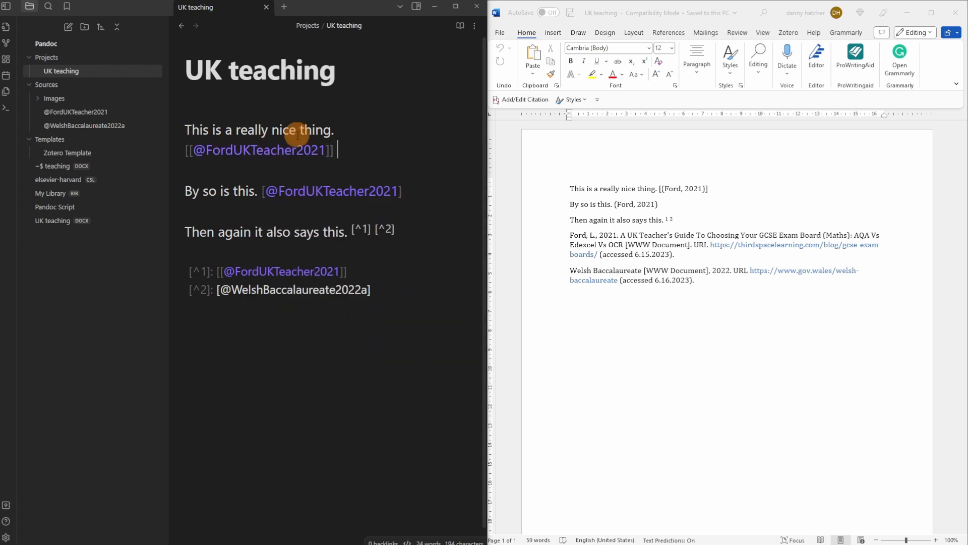
{"action": "left_click", "coordinate": [716, 192]}
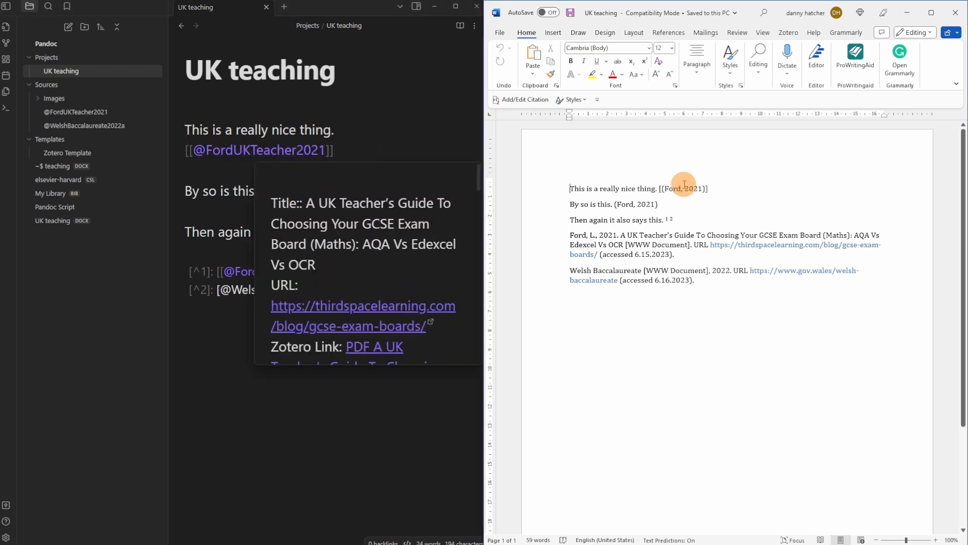
{"action": "left_click", "coordinate": [663, 190]}
{"action": "left_click", "coordinate": [728, 191]}
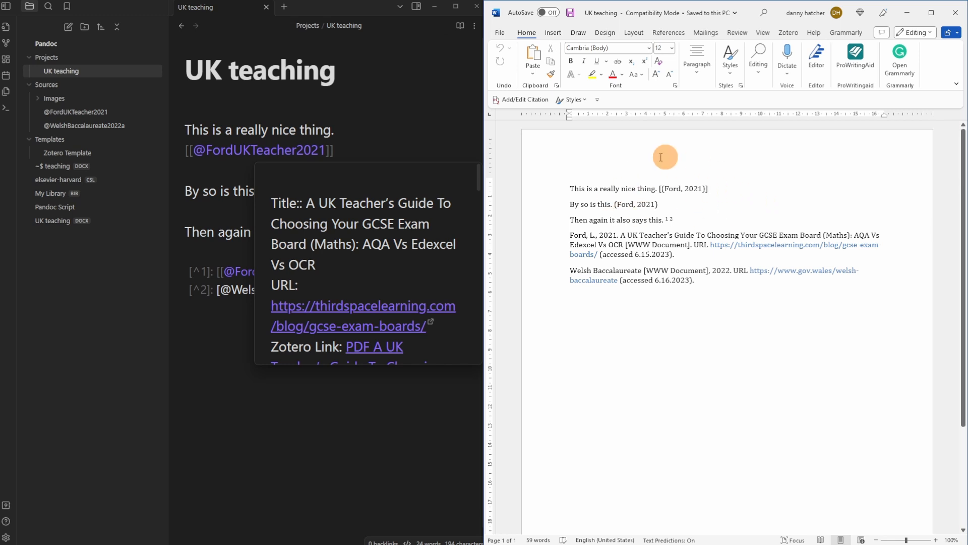
- Compare the note's single-bracketed citation and its two footnotes with the citations and reference list in the Word document
{"action": "left_click", "coordinate": [358, 117]}
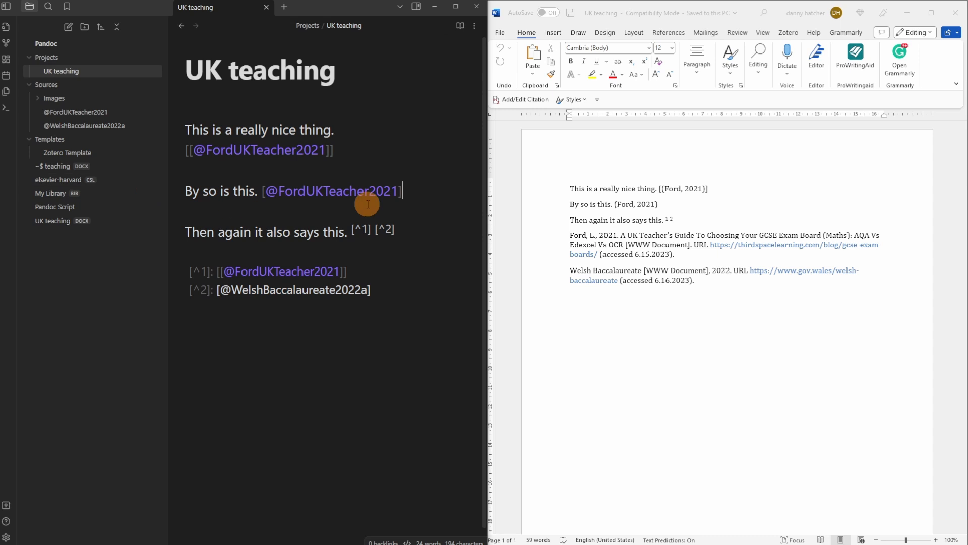
{"action": "left_click", "coordinate": [688, 209]}
{"action": "left_click", "coordinate": [686, 207]}
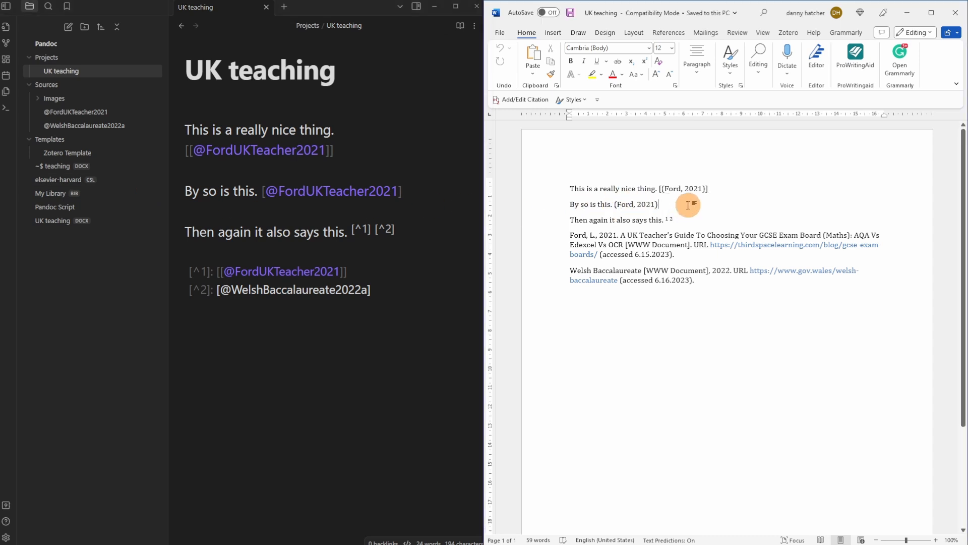
{"action": "left_click", "coordinate": [368, 266]}
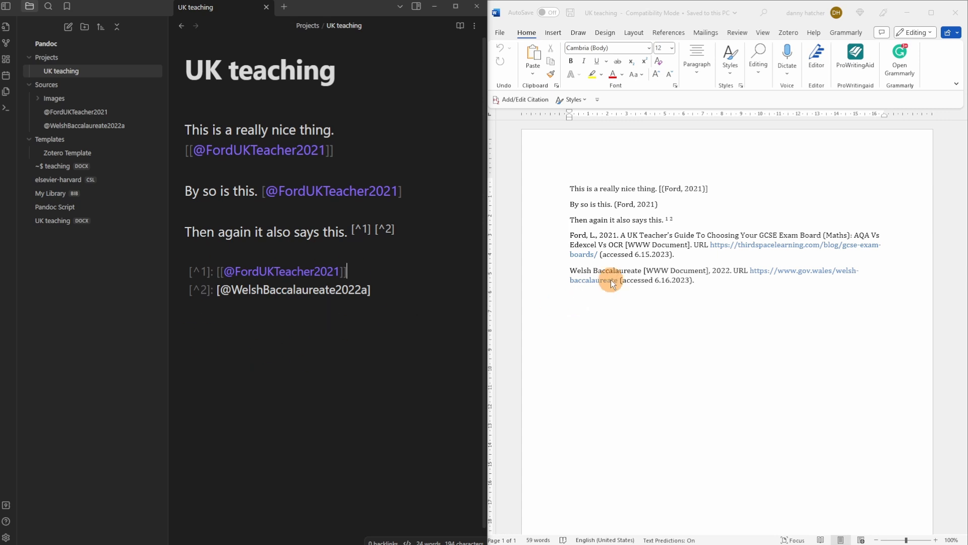
{"action": "key", "text": "alt+Tab"}
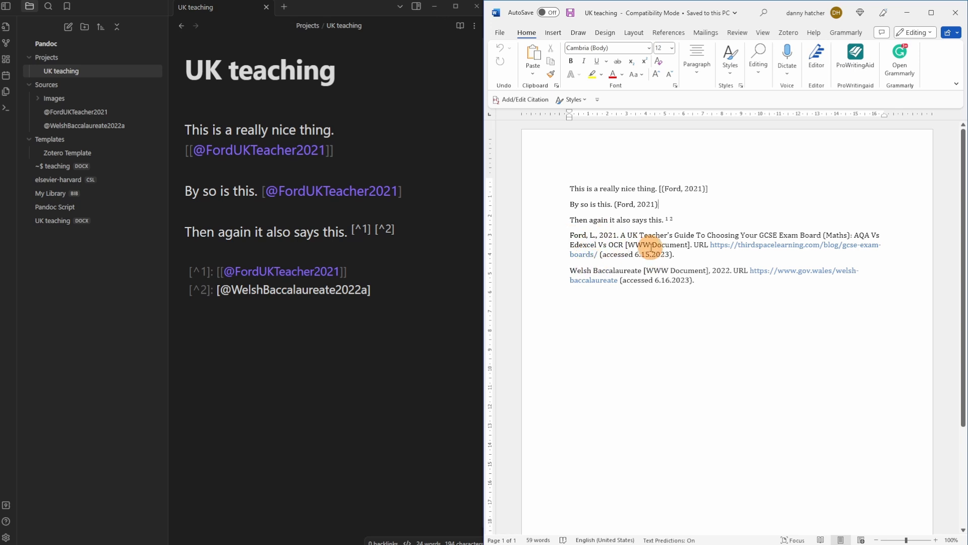
- Switch to Zotero and check the author field of the Welsh Baccalaureate web page entry
{"action": "key", "text": "alt+Tab"}
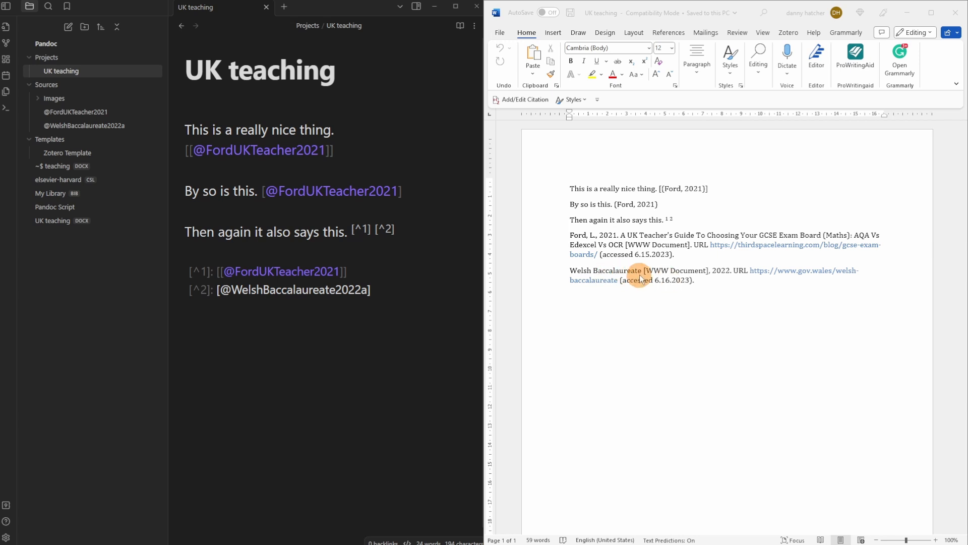
{"action": "key", "text": "alt+Tab"}
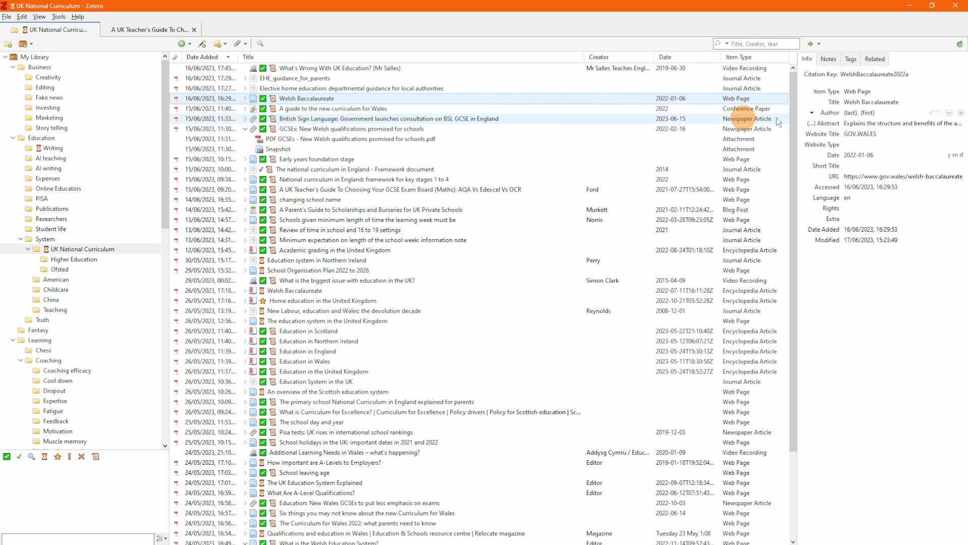
{"action": "left_click", "coordinate": [861, 114]}
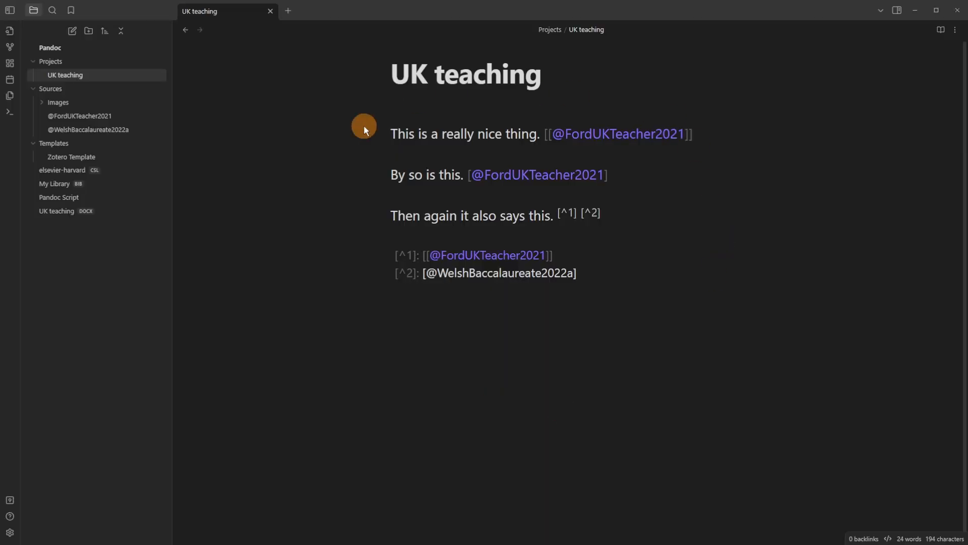
- Switch to Obsidian and look at the PDF export option available for the UK teaching note
{"action": "right_click", "coordinate": [234, 16]}
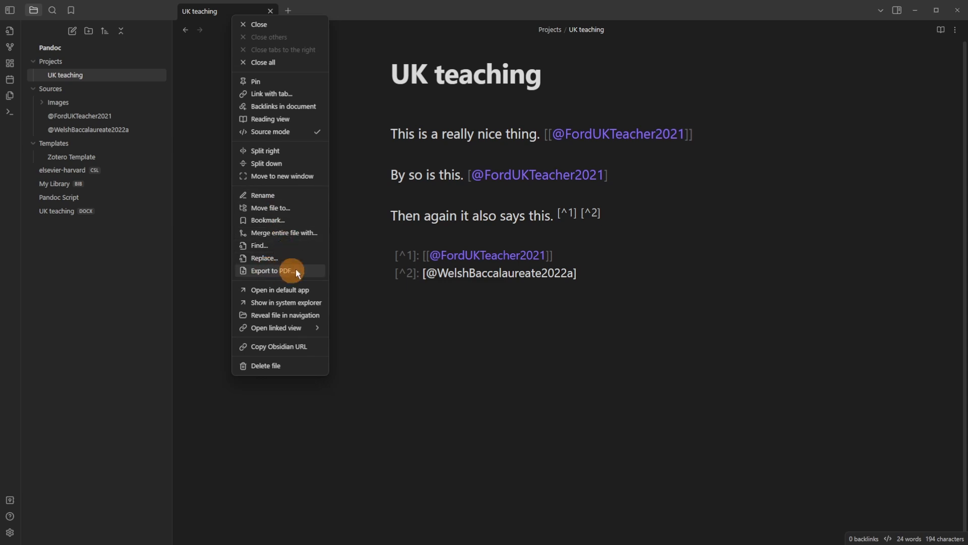
{"action": "left_click", "coordinate": [430, 234]}
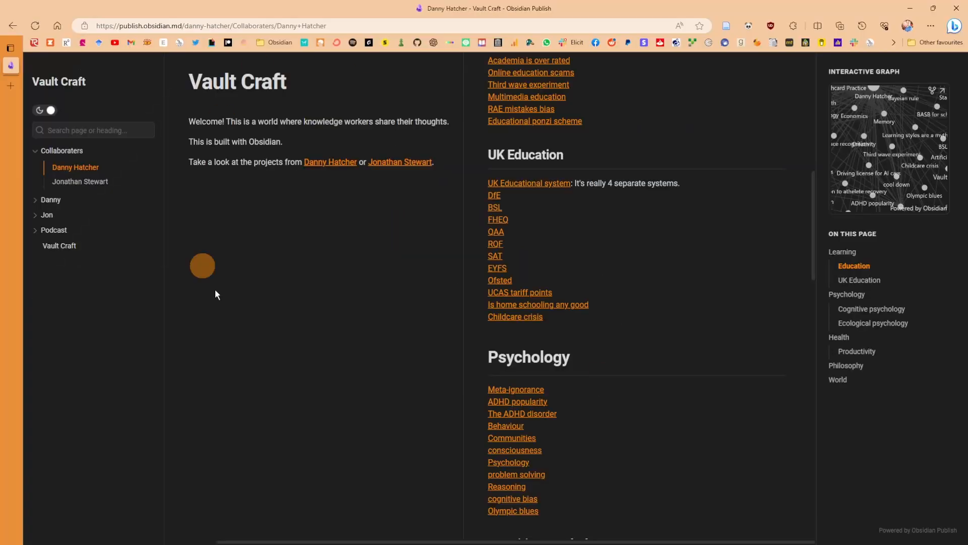
- In the browser, open the UK Educational system page of the Vault Craft site and examine its References section
{"action": "scroll", "coordinate": [609, 248], "scroll_direction": "up", "scroll_amount": 3}
{"action": "scroll", "coordinate": [626, 180], "scroll_direction": "down", "scroll_amount": 10}
{"action": "scroll", "coordinate": [623, 177], "scroll_direction": "up", "scroll_amount": 10}
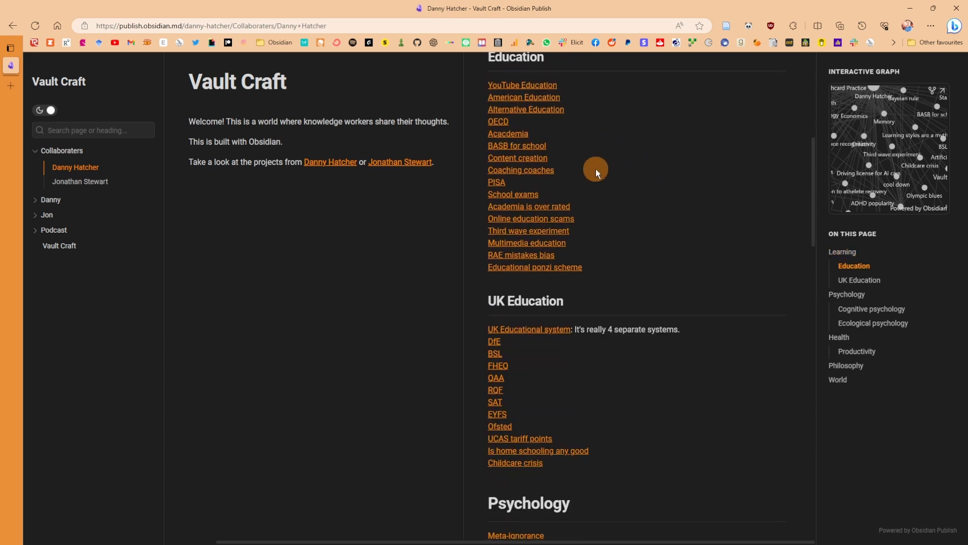
{"action": "left_click", "coordinate": [540, 329]}
{"action": "scroll", "coordinate": [611, 246], "scroll_direction": "down", "scroll_amount": 8}
{"action": "scroll", "coordinate": [610, 246], "scroll_direction": "down", "scroll_amount": 12}
{"action": "scroll", "coordinate": [612, 244], "scroll_direction": "up", "scroll_amount": 5}
{"action": "left_click", "coordinate": [760, 401]}
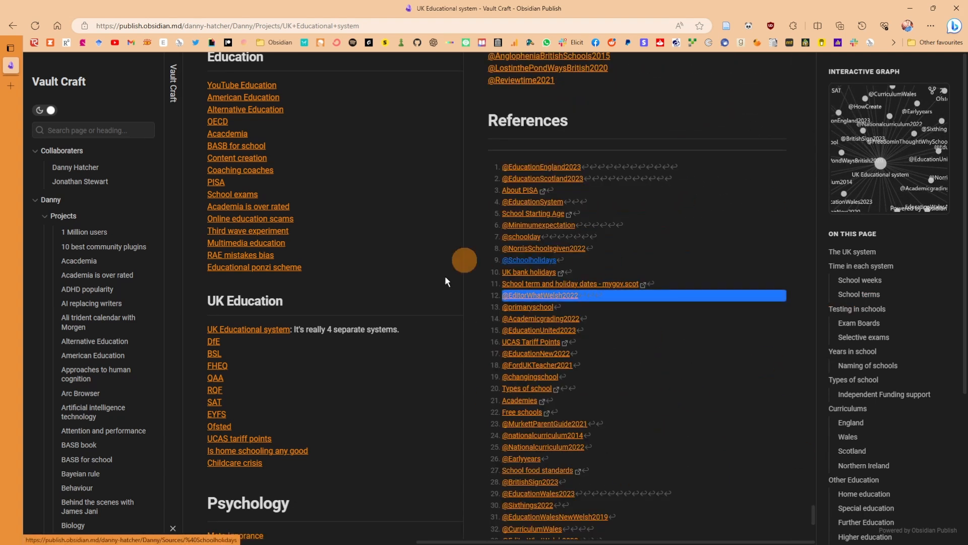